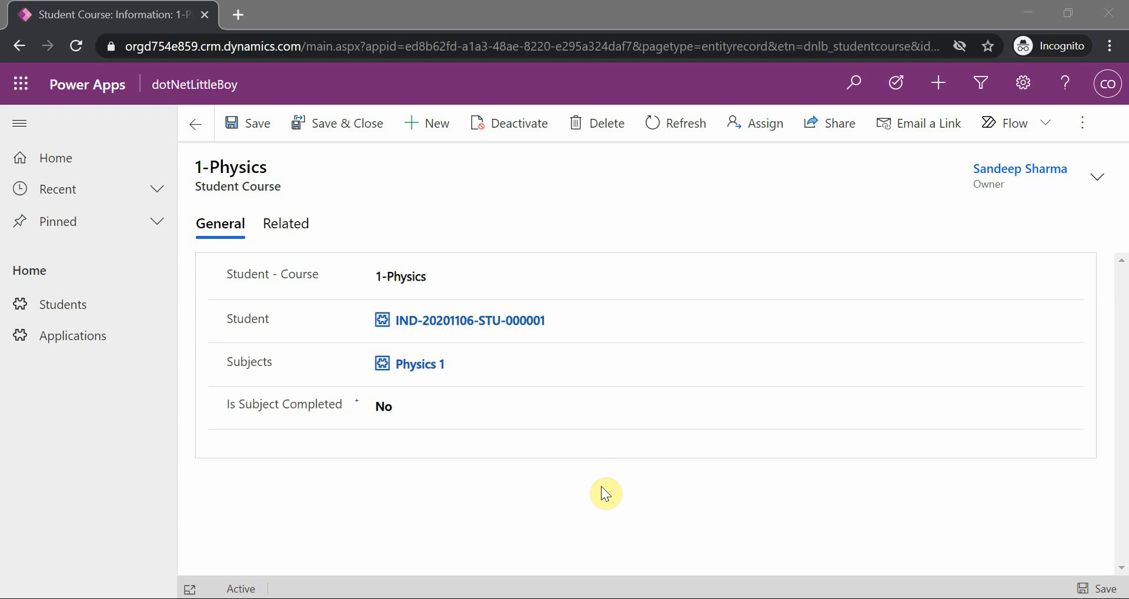
# Examine the Student entity's 1:N relationships and check which account is signed in on the 1-Physics student course record
pyautogui.click(595, 507)
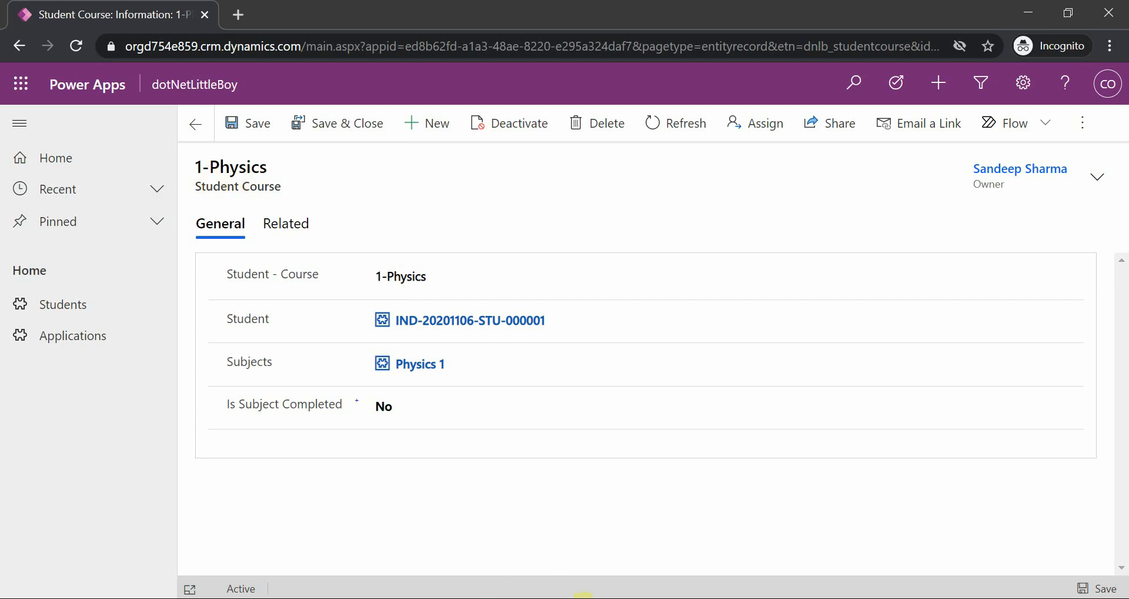
pyautogui.moveTo(638, 587)
pyautogui.click(735, 547)
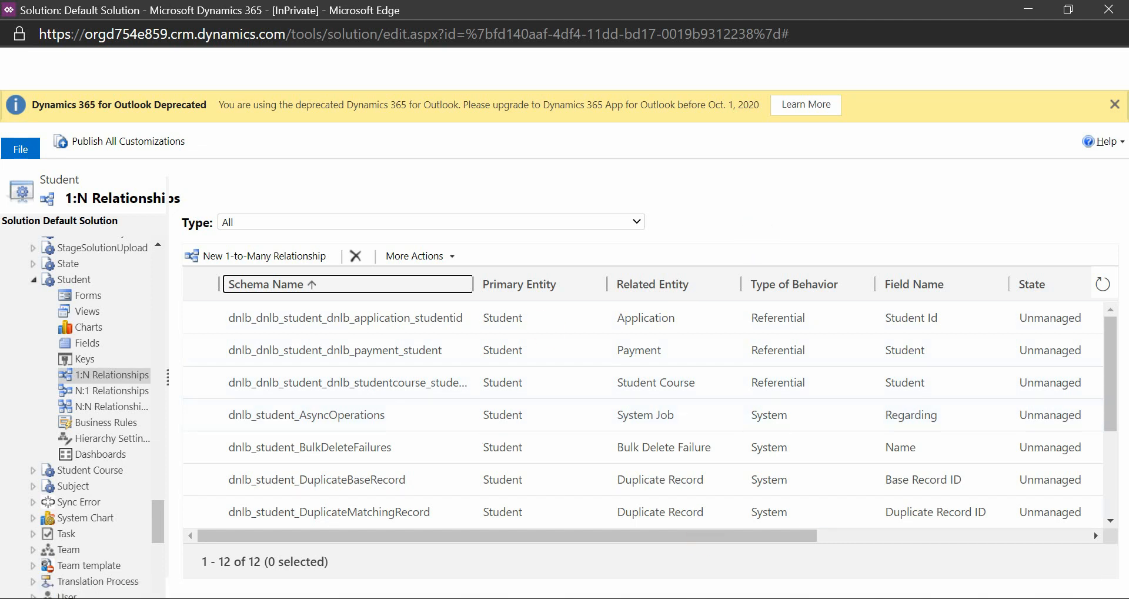
pyautogui.click(475, 567)
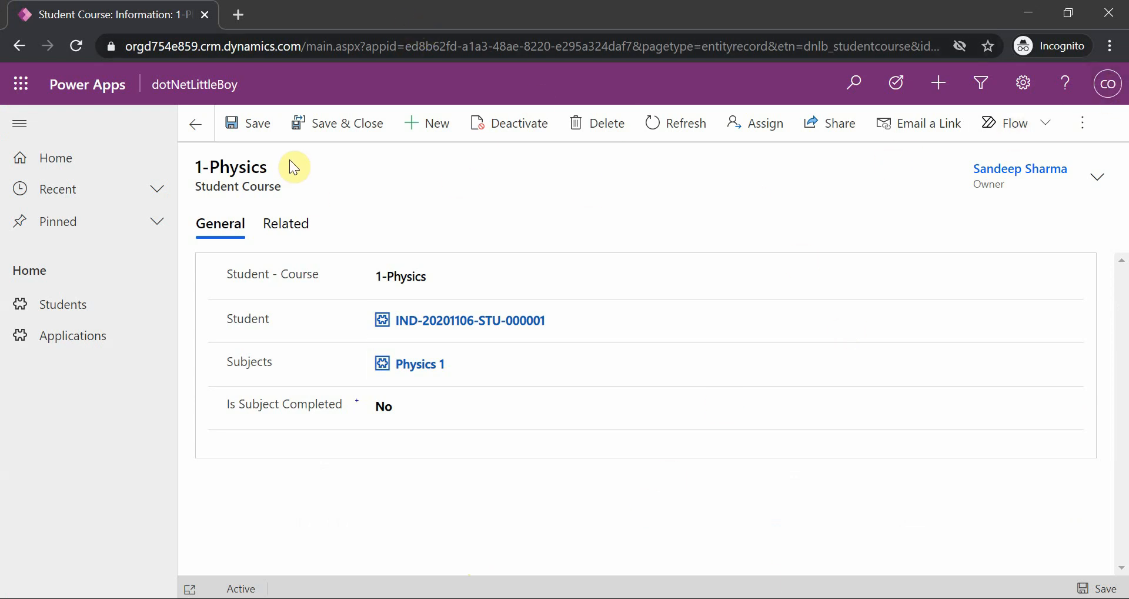
pyautogui.click(1108, 84)
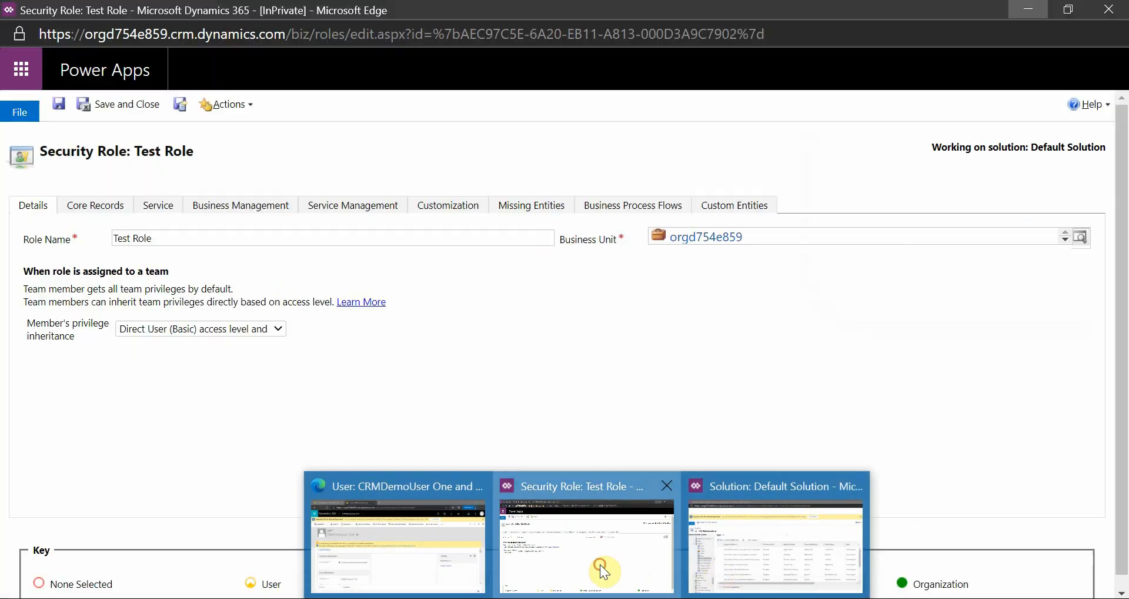
# Switch to the demo user's record in Dynamics 365
pyautogui.click(599, 564)
pyautogui.moveTo(504, 578)
pyautogui.click(396, 506)
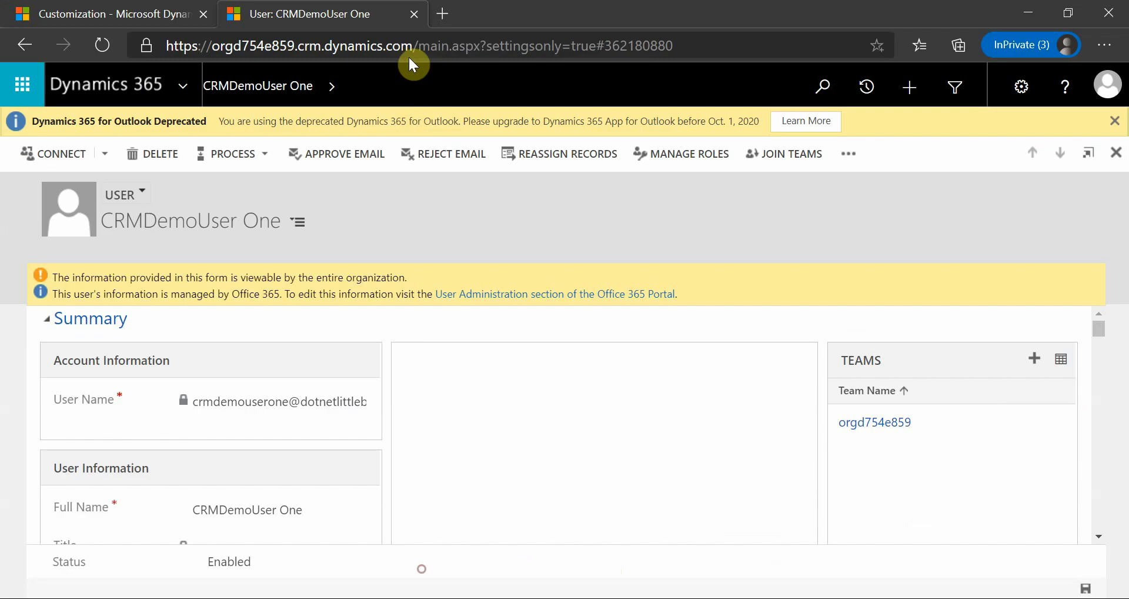
pyautogui.click(682, 156)
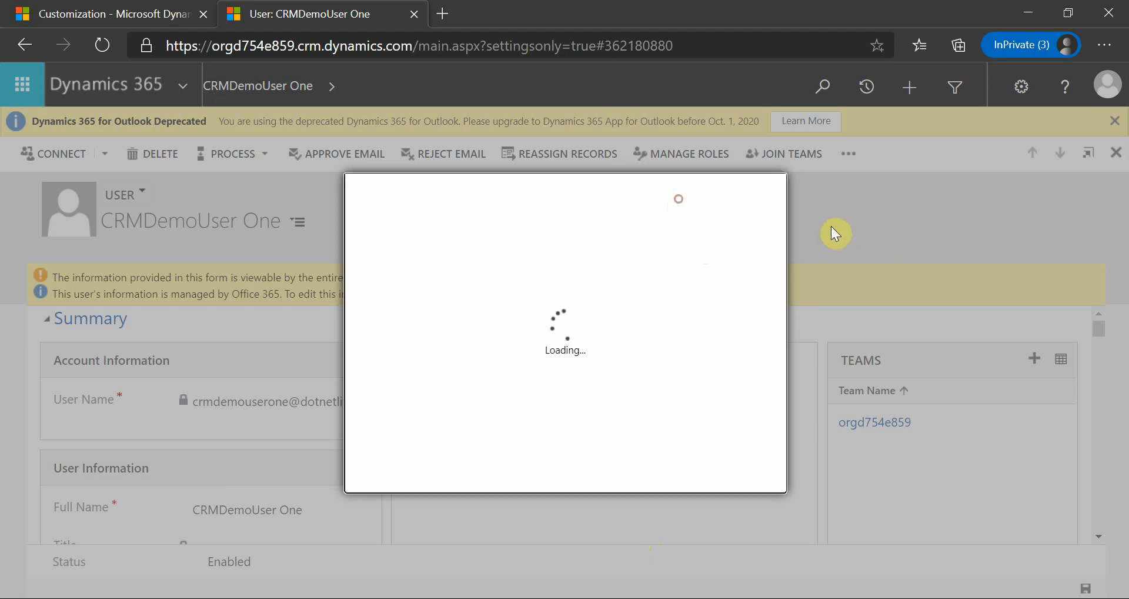
pyautogui.click(682, 47)
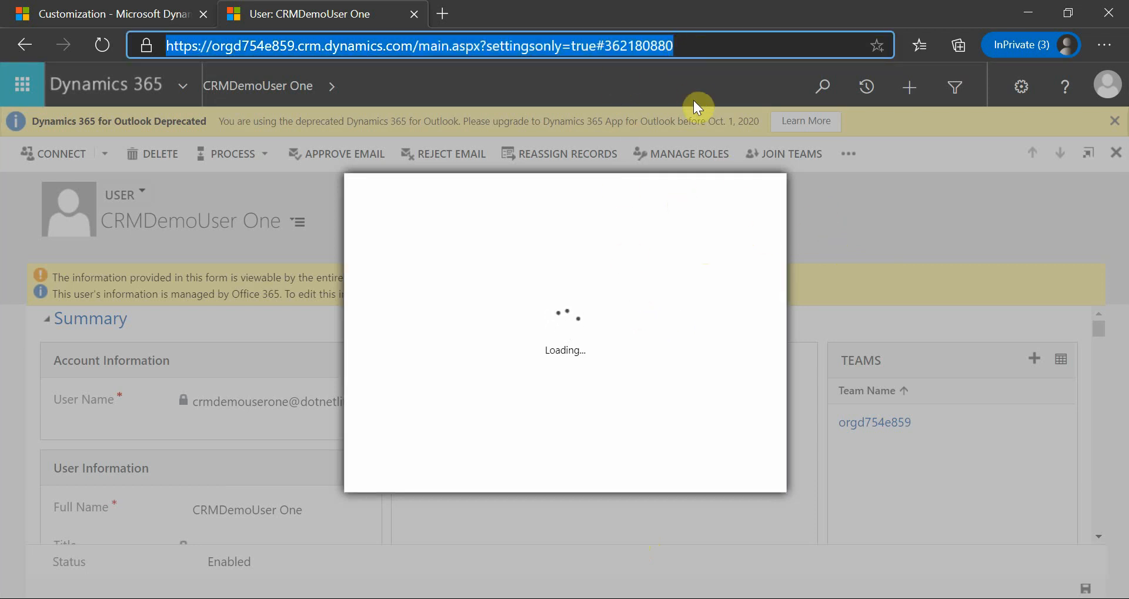
pyautogui.press('Return')
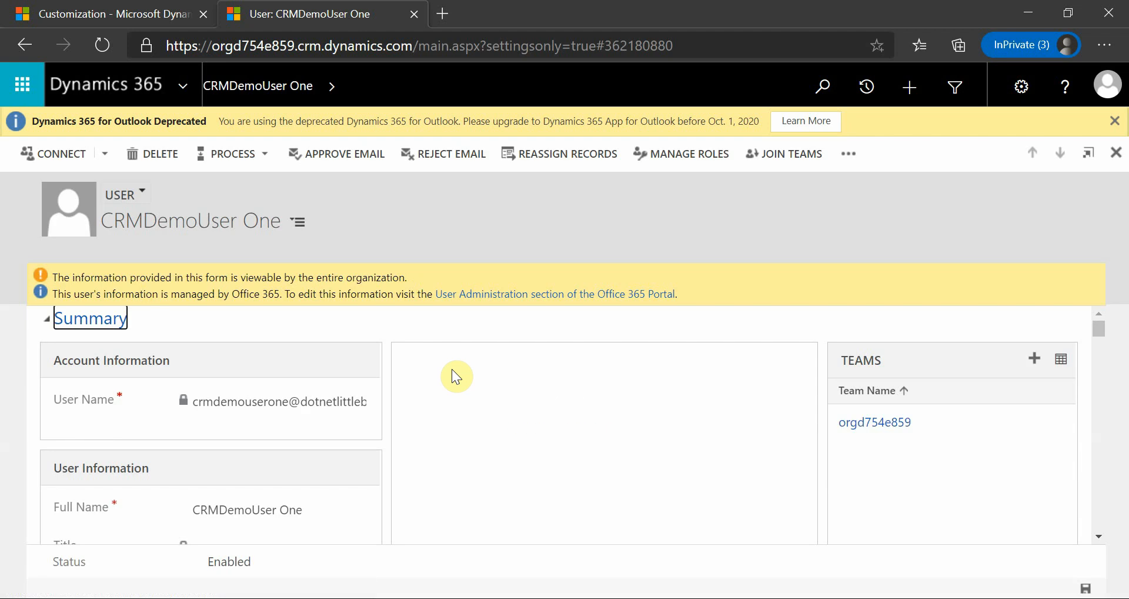
# Examine the security roles assigned to the demo user and confirm the role selection
pyautogui.click(661, 157)
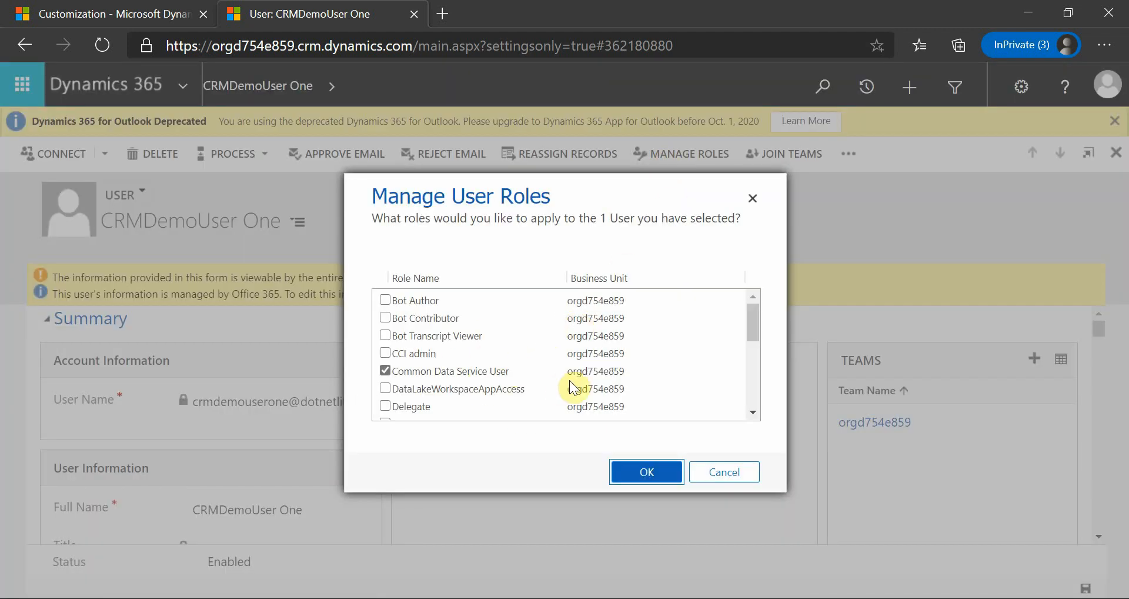
pyautogui.scroll(-1, 505, 382)
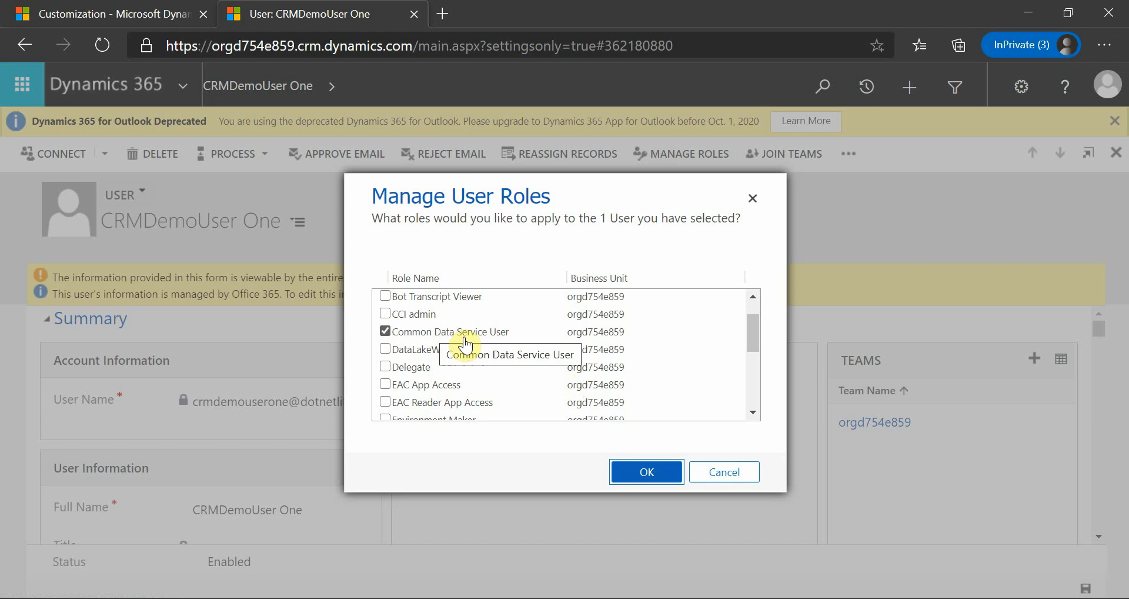
pyautogui.scroll(-2, 552, 355)
pyautogui.scroll(-3, 553, 360)
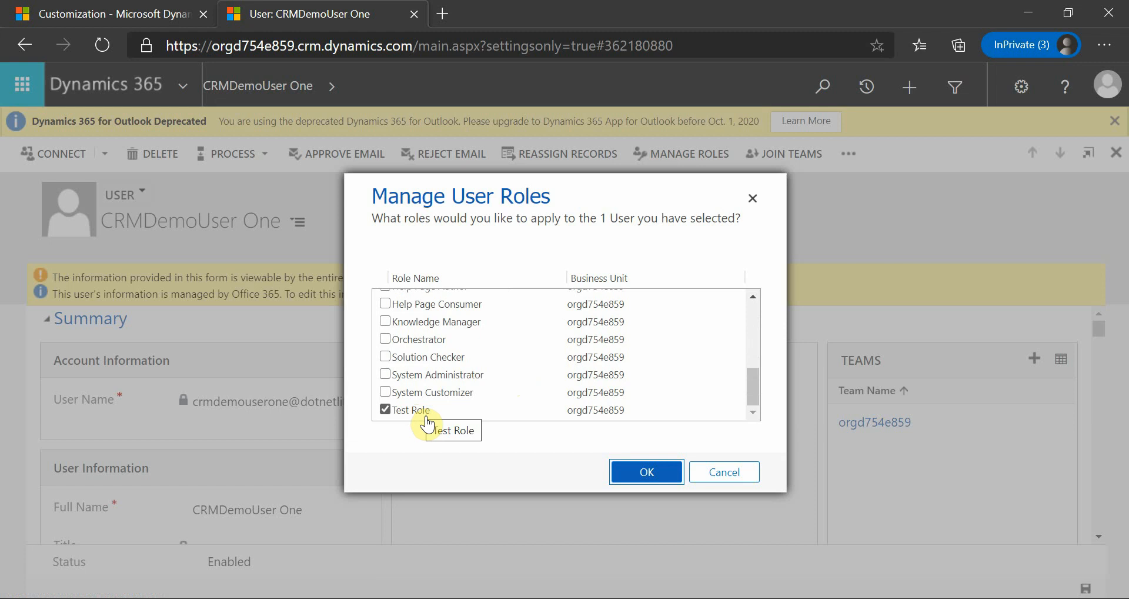
pyautogui.click(628, 470)
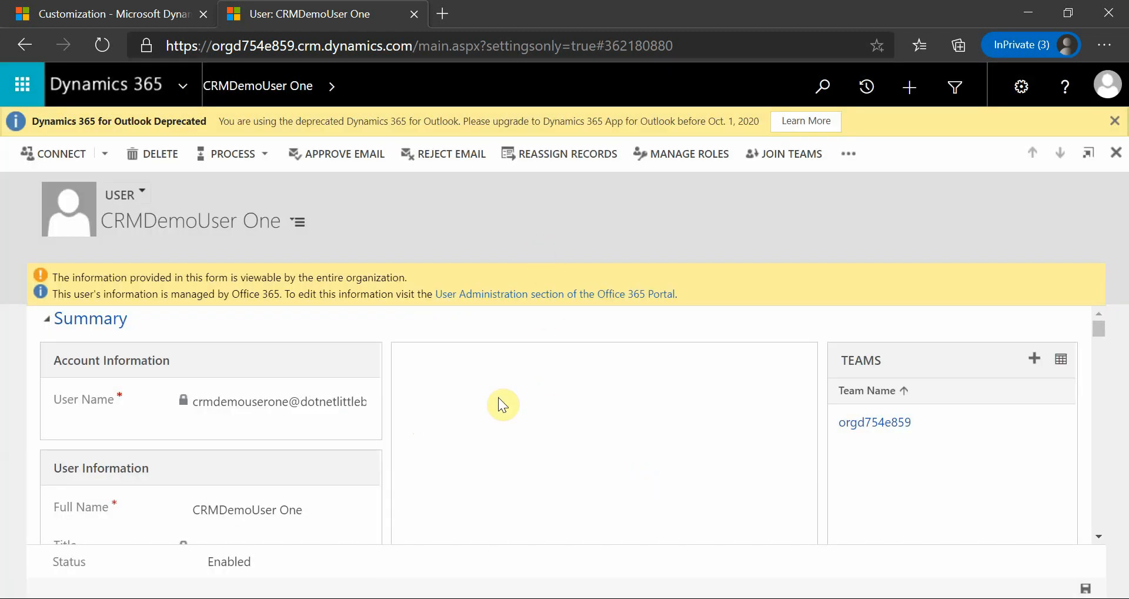
# Examine the Test Role security role's privileges across its record categories, especially those for the custom entities
pyautogui.moveTo(746, 562)
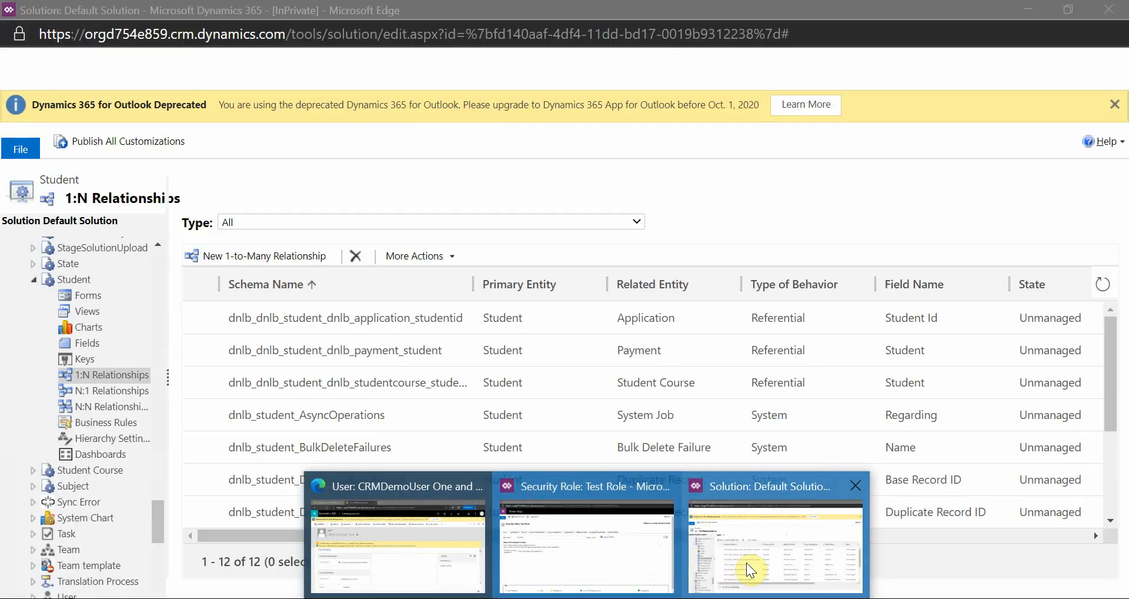
pyautogui.click(603, 549)
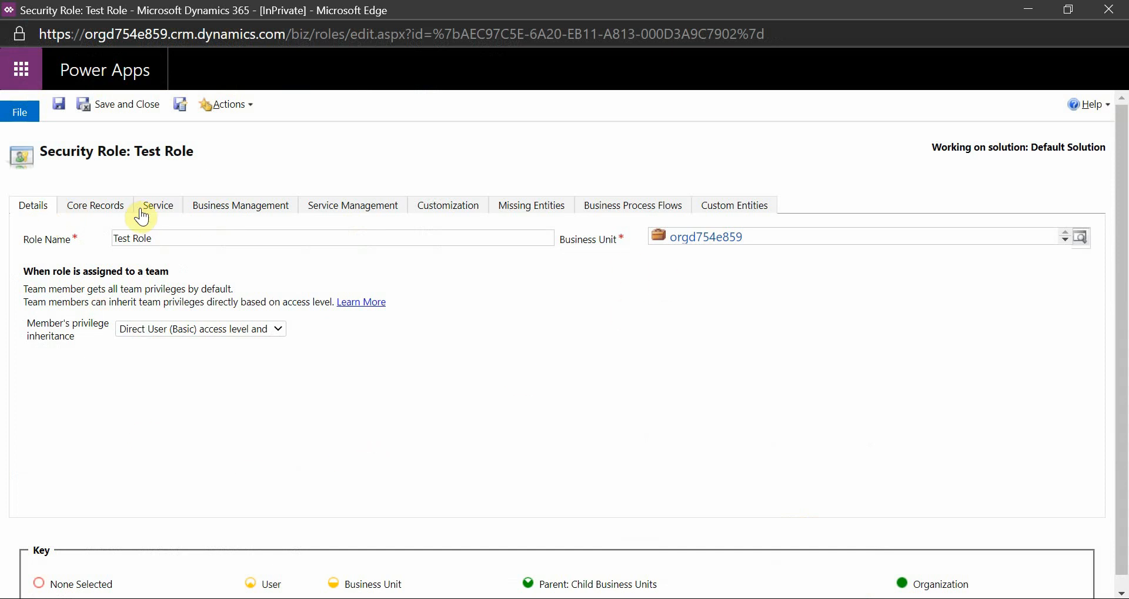
pyautogui.click(94, 207)
pyautogui.click(159, 206)
pyautogui.click(253, 211)
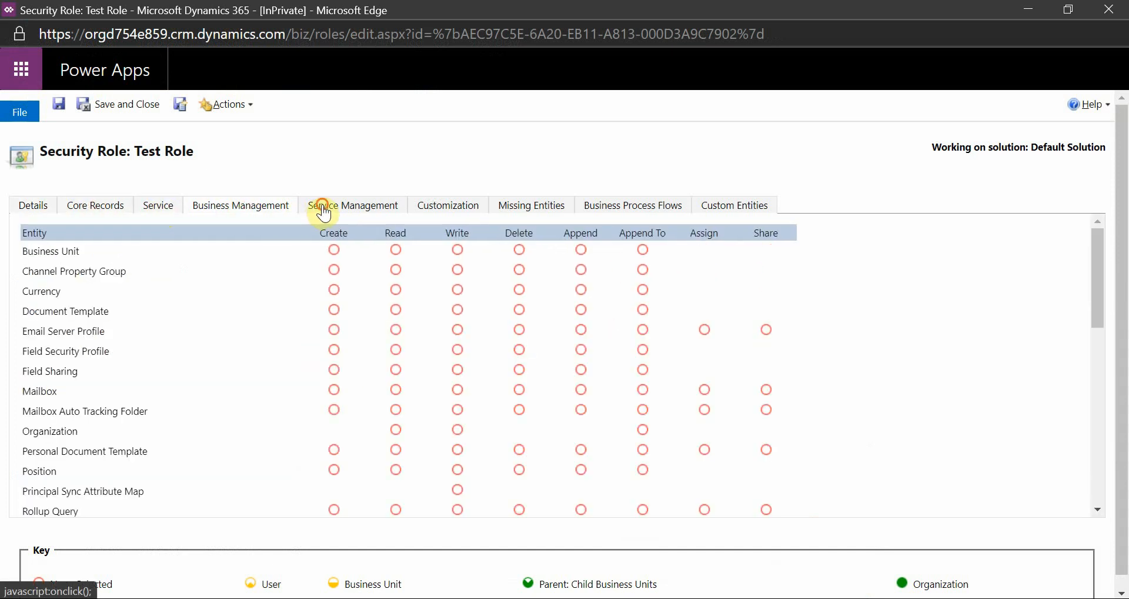
pyautogui.click(322, 210)
pyautogui.click(459, 210)
pyautogui.click(515, 210)
pyautogui.click(582, 212)
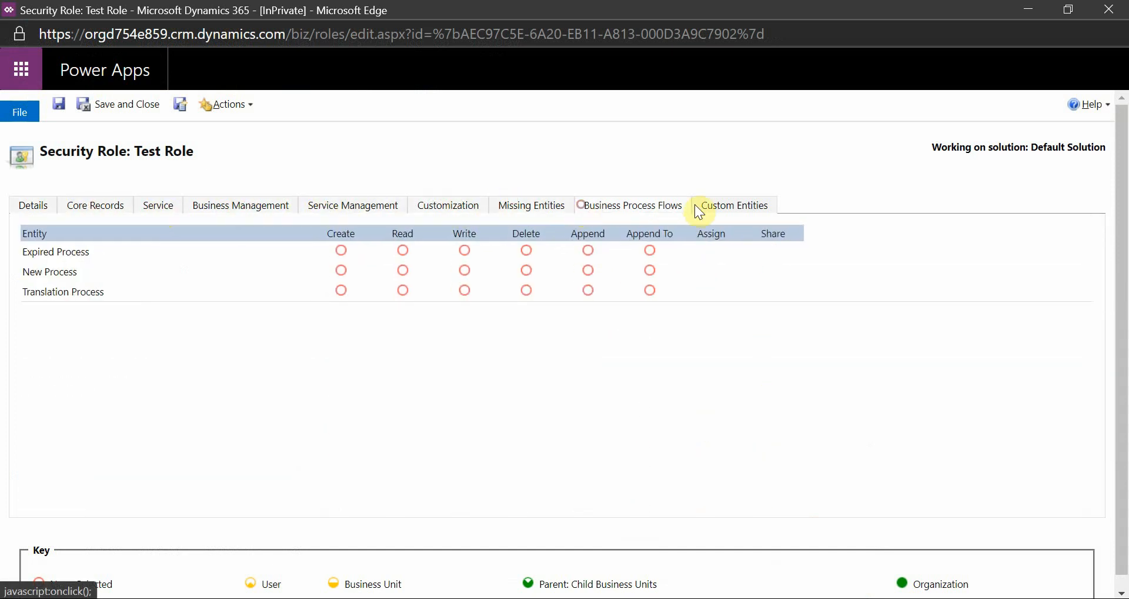
pyautogui.click(702, 207)
pyautogui.scroll(-2, 445, 410)
pyautogui.scroll(-15, 445, 410)
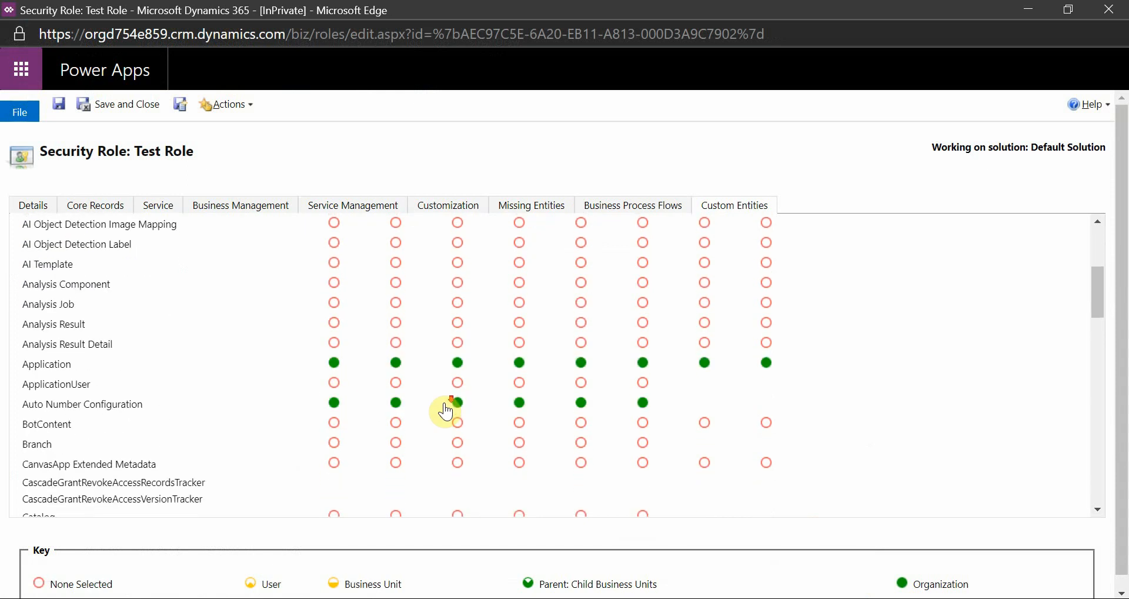
pyautogui.scroll(-10, 543, 421)
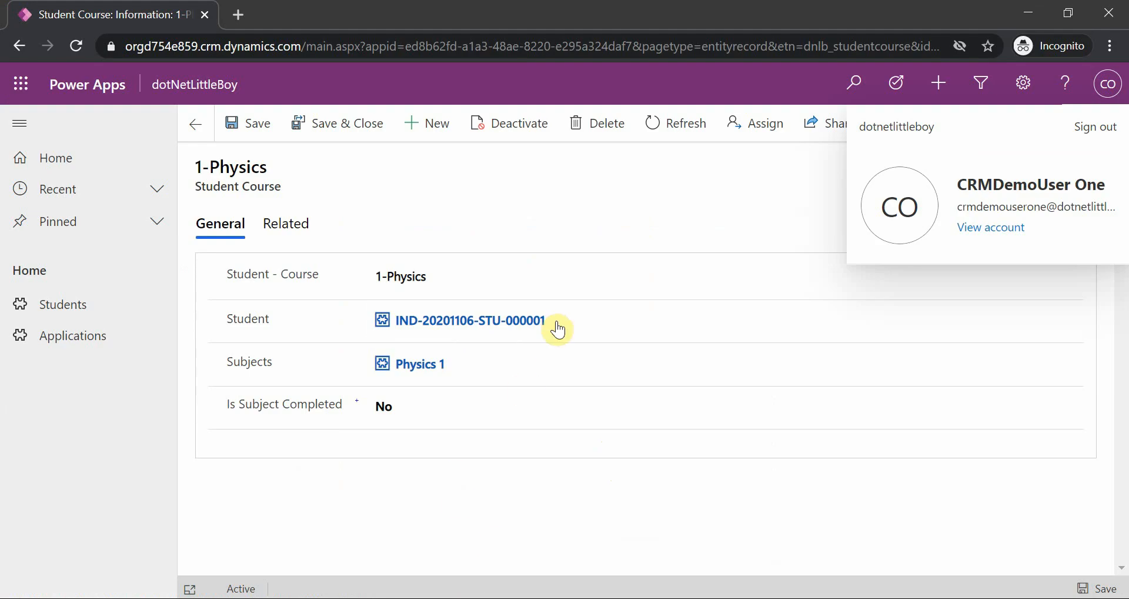
# Clear the Student lookup on the 1-Physics record and save, and reassign the same student and save again
pyautogui.click(555, 327)
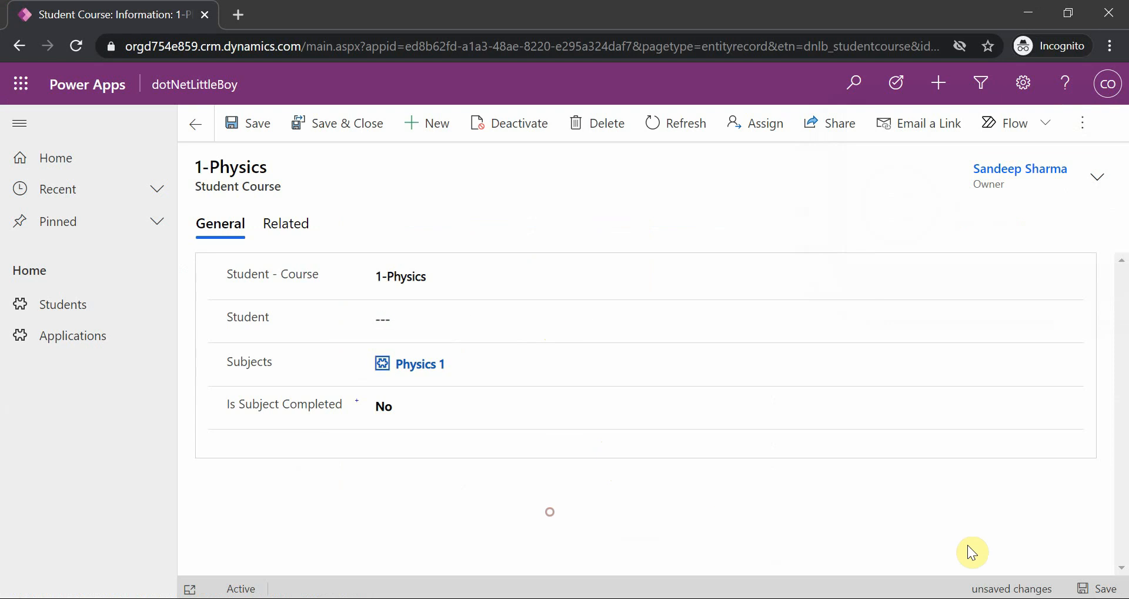
pyautogui.click(1099, 589)
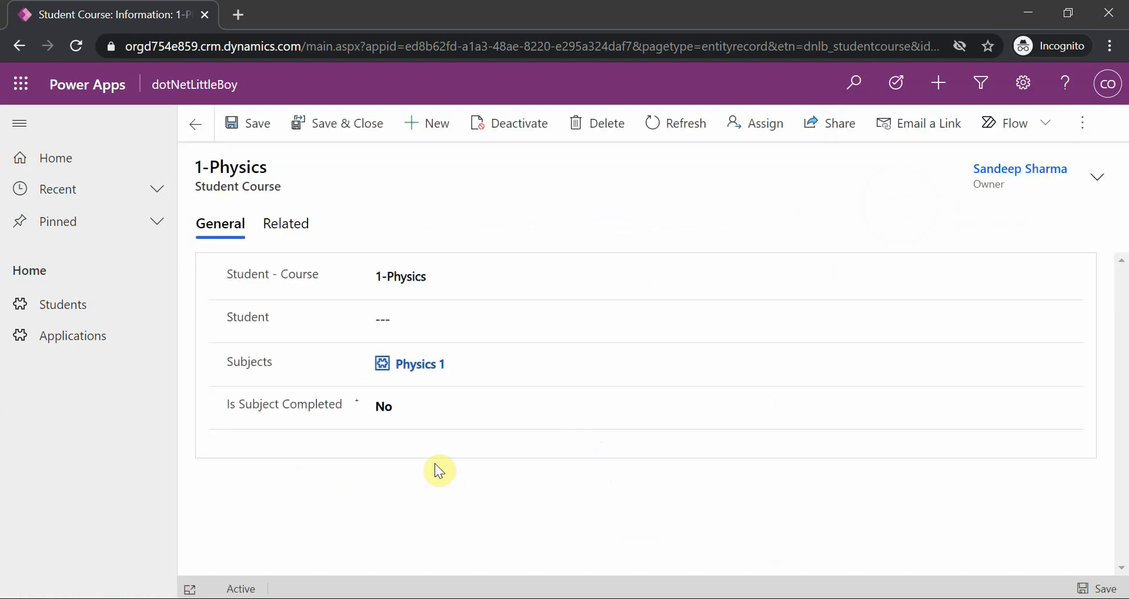
pyautogui.click(395, 319)
pyautogui.click(484, 379)
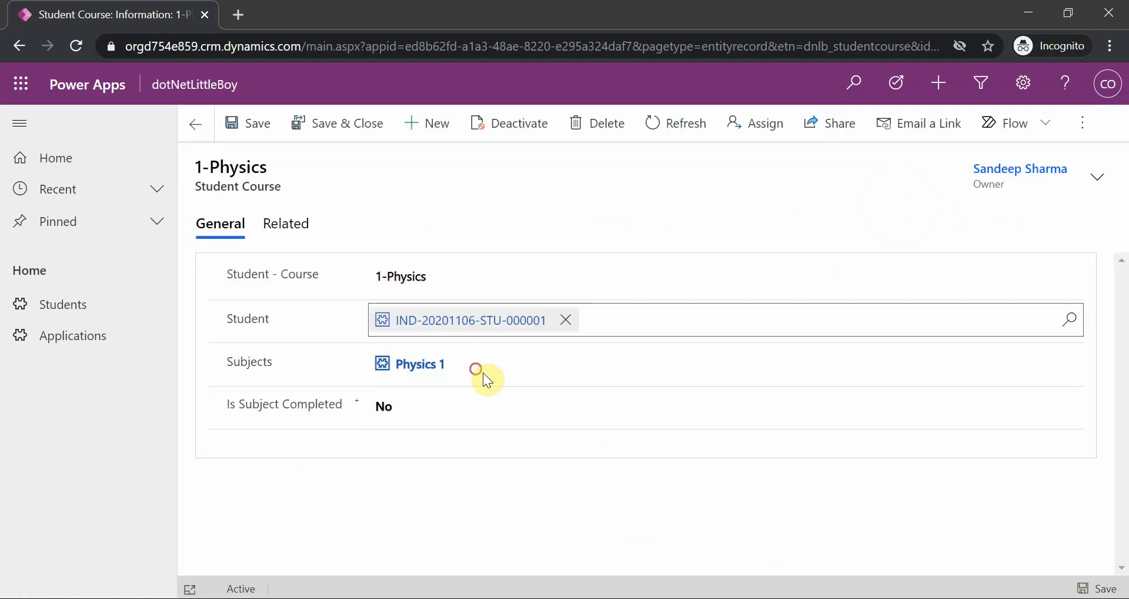
pyautogui.click(1099, 589)
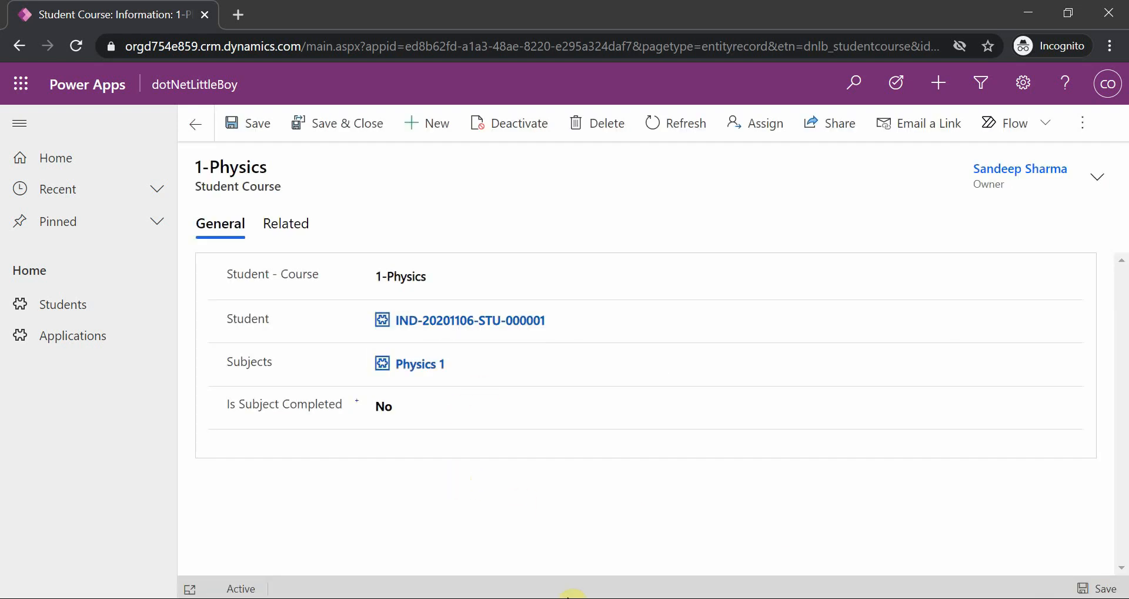
# In Test Role, set Append on Student and Append To on Student Course to None Selected, and save the role
pyautogui.click(763, 553)
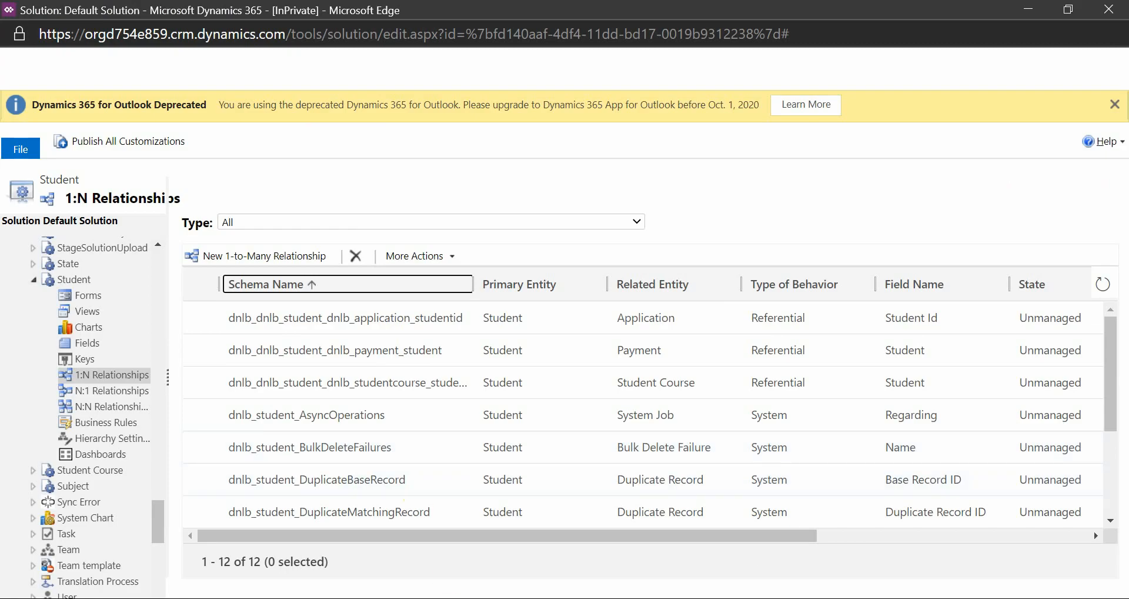
pyautogui.moveTo(518, 594)
pyautogui.click(518, 556)
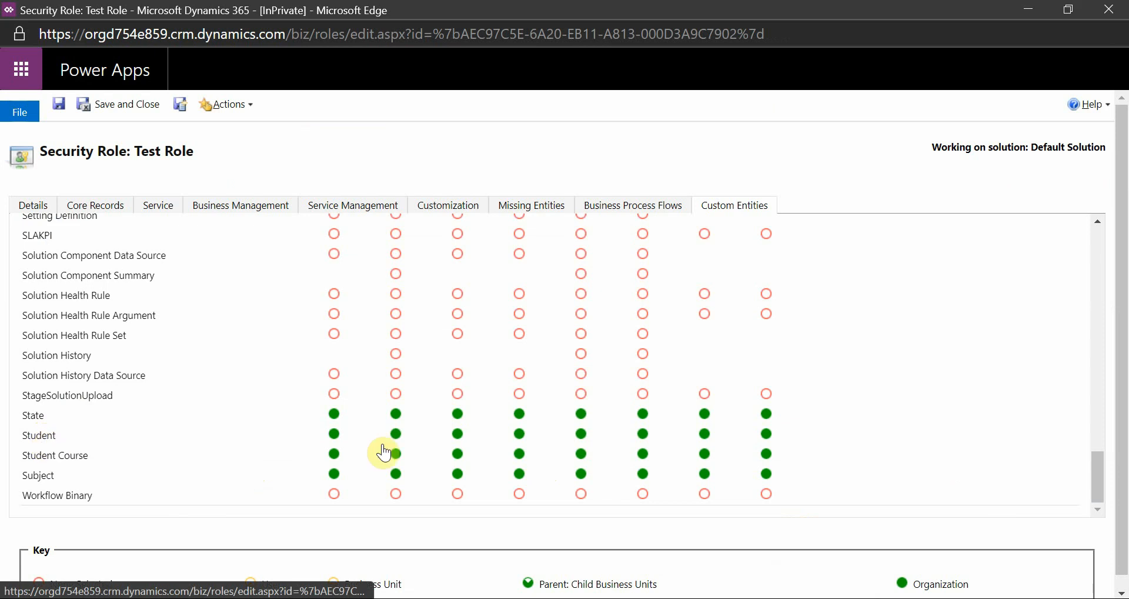
pyautogui.click(581, 434)
pyautogui.click(644, 459)
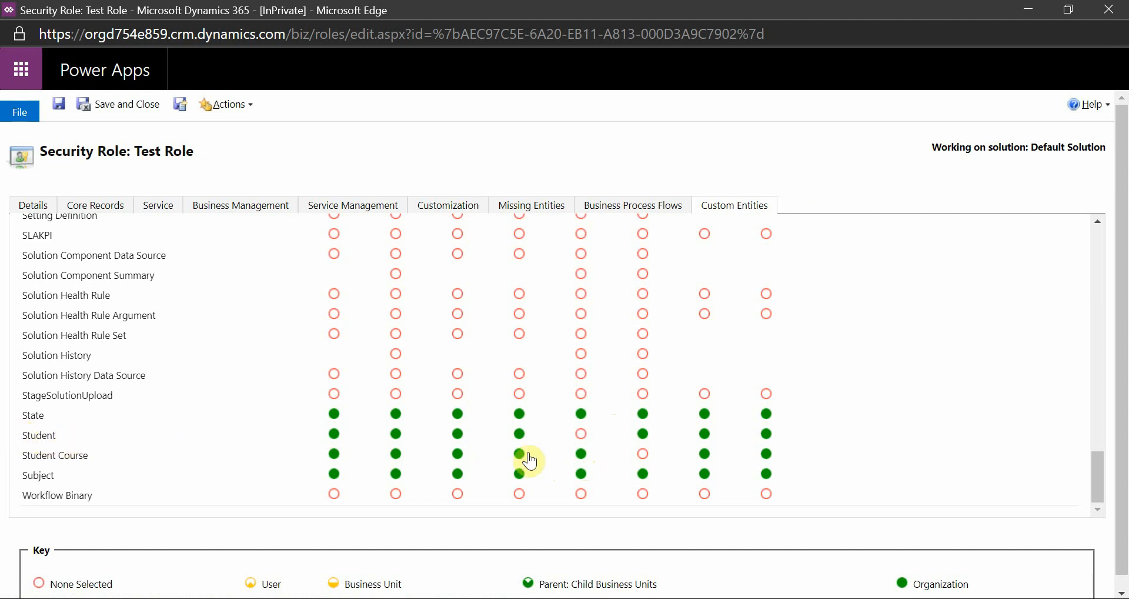
pyautogui.click(642, 434)
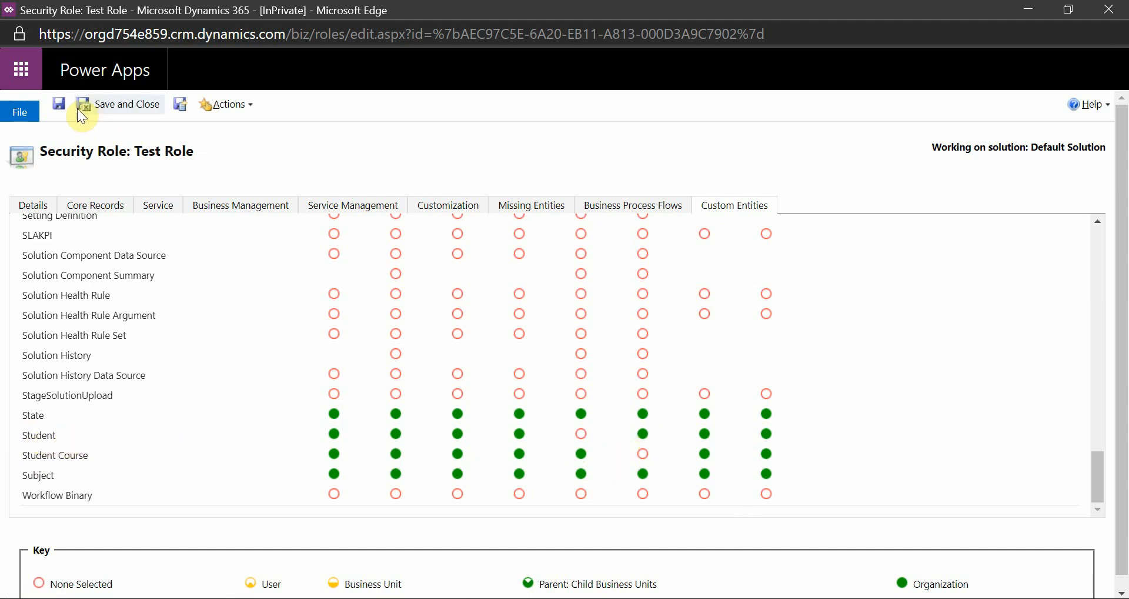
pyautogui.click(59, 104)
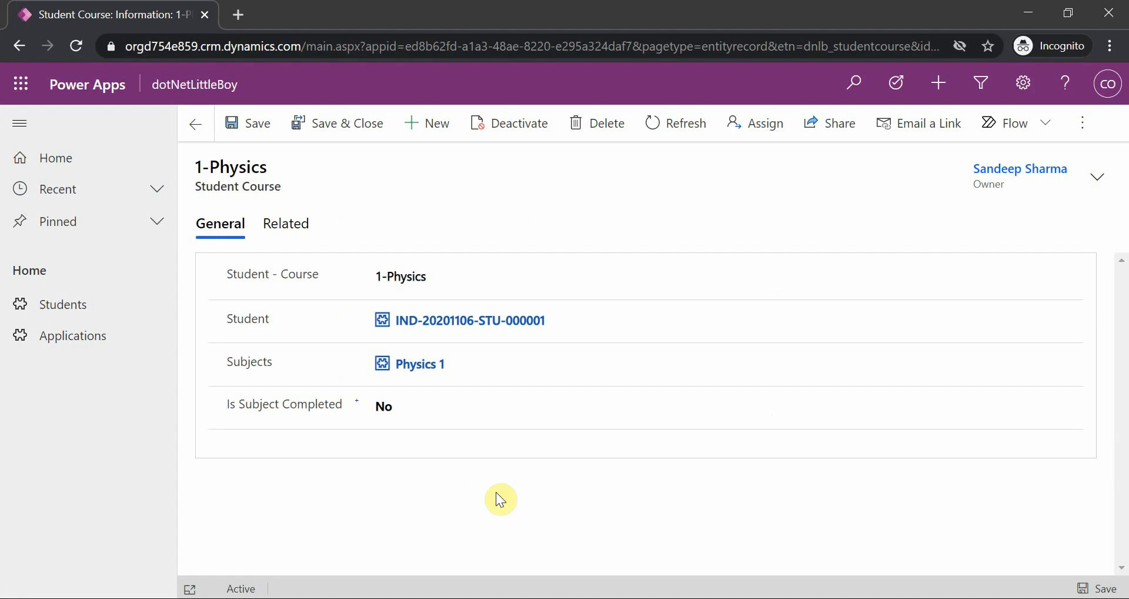
# Test the reduced privileges by clearing and saving the 1-Physics record's Student lookup, and reassigning the same student and saving
pyautogui.click(553, 321)
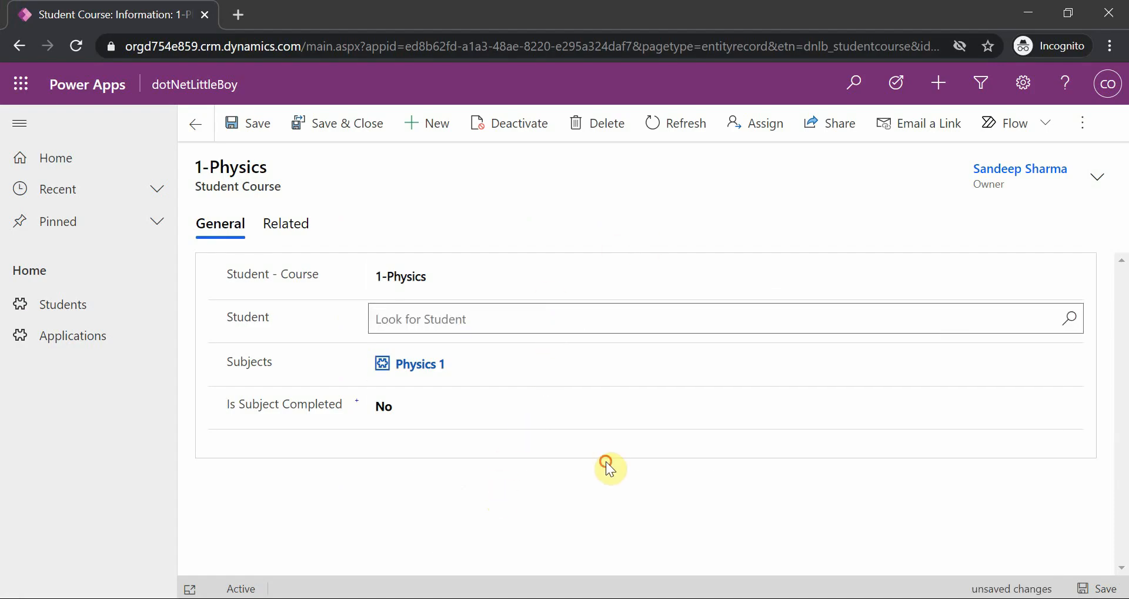
pyautogui.click(1116, 584)
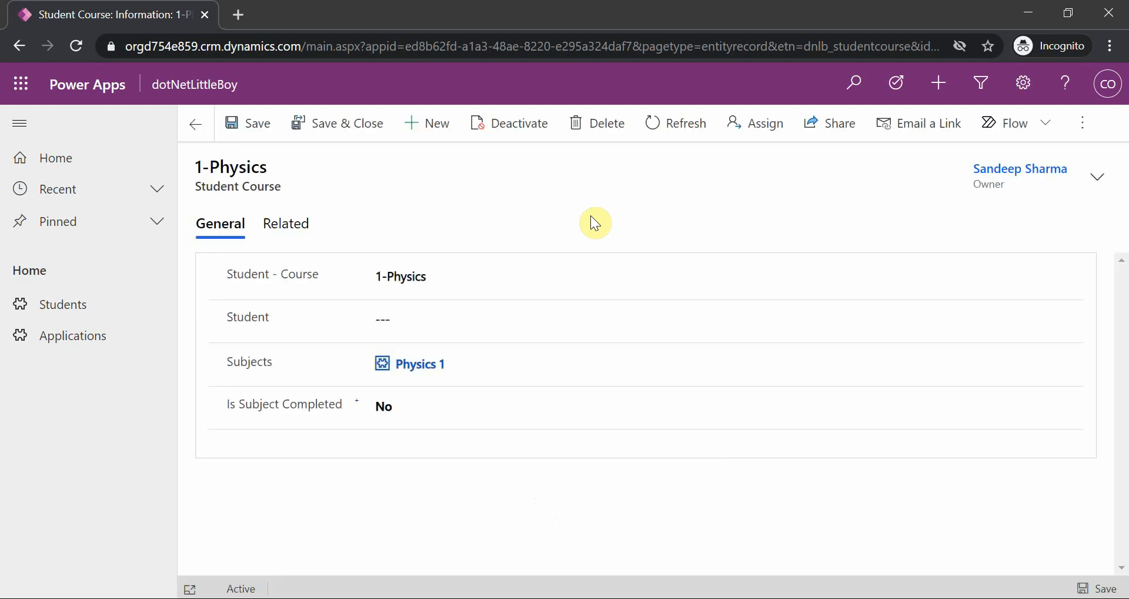
pyautogui.click(429, 321)
pyautogui.click(475, 391)
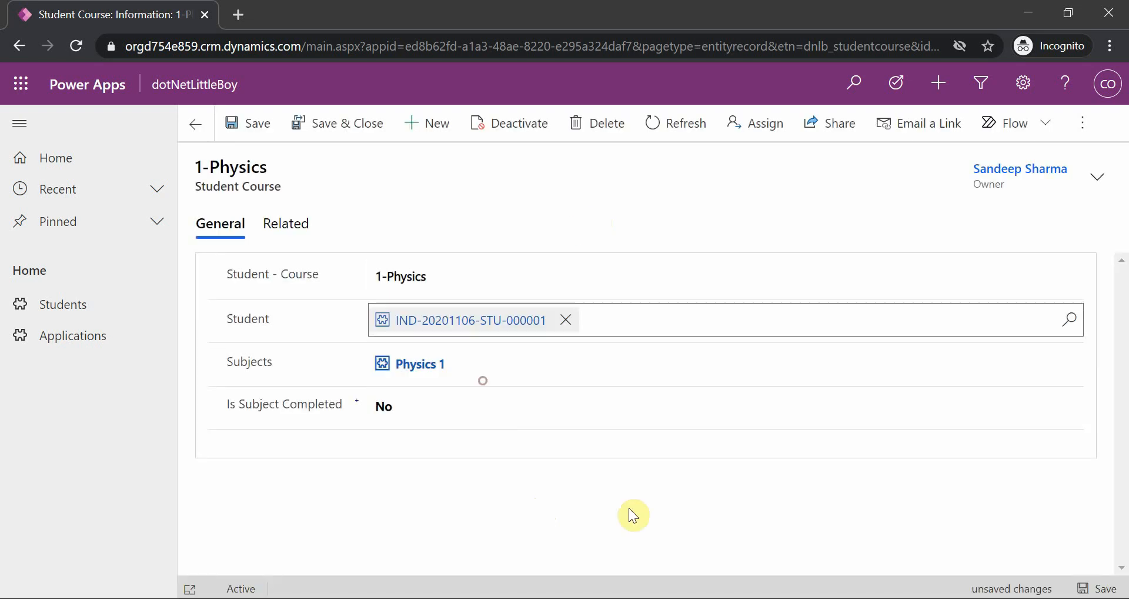
pyautogui.click(1095, 589)
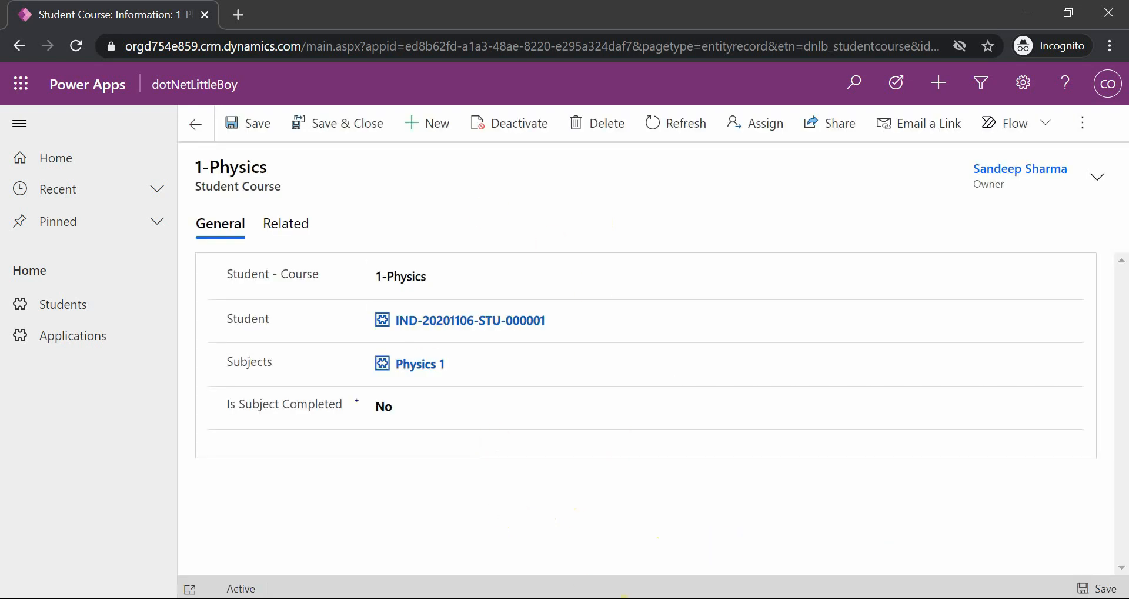
# Close the Default Solution window showing the Student entity's 1:N relationships
pyautogui.moveTo(588, 591)
pyautogui.click(708, 564)
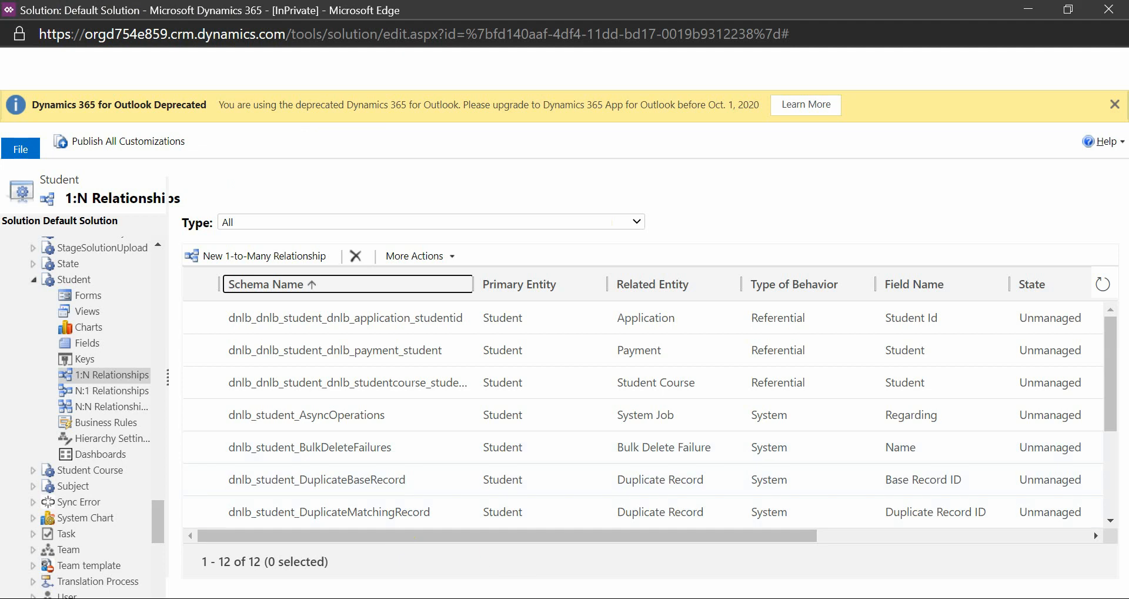
pyautogui.click(1106, 11)
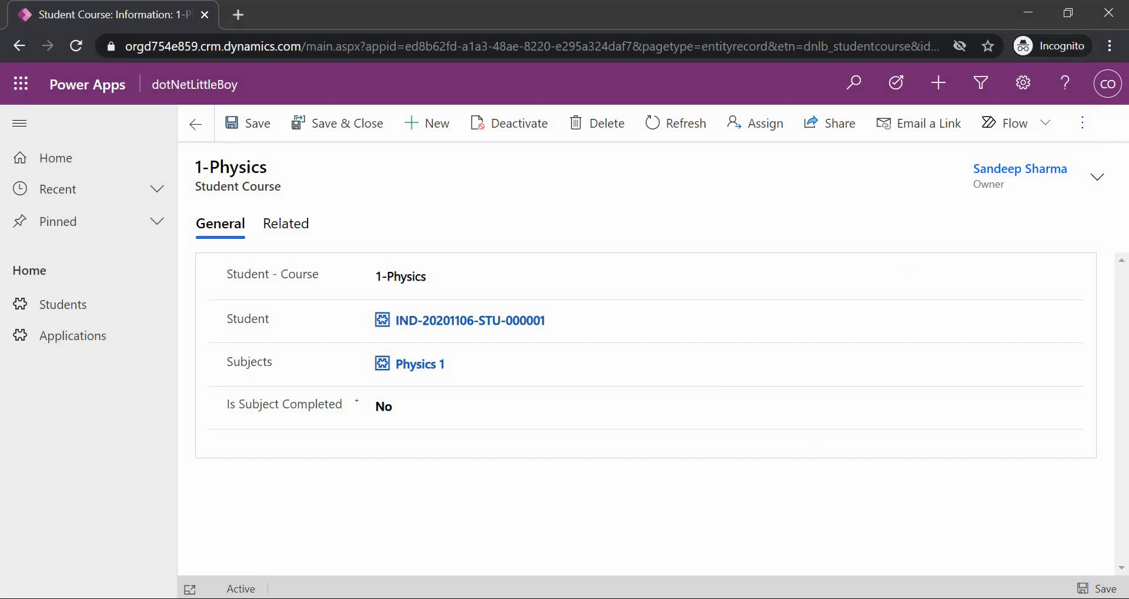
# In Test Role, set Student to Append Organization and Append To None Selected, Student Course to Append None Selected and Append To Organization, and save
pyautogui.moveTo(588, 594)
pyautogui.click(676, 547)
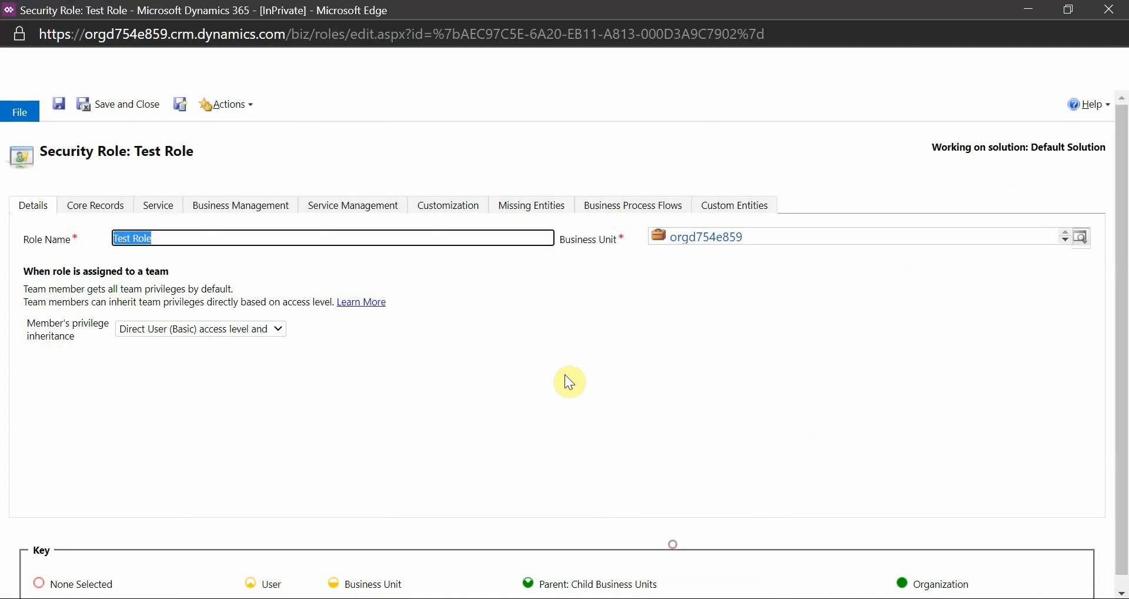
pyautogui.click(732, 206)
pyautogui.scroll(-20, 532, 422)
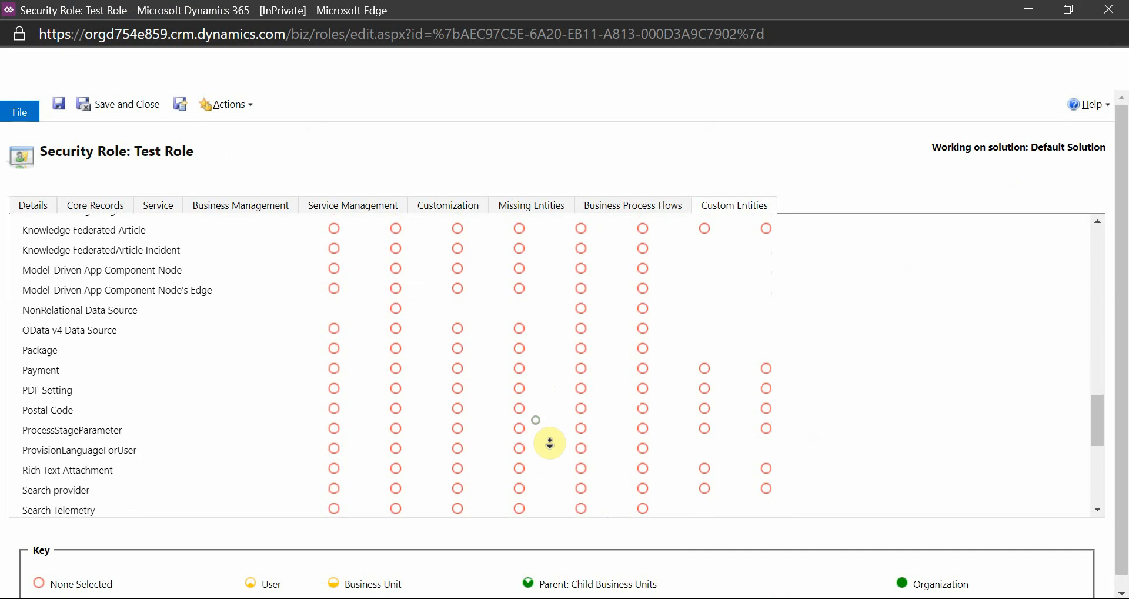
pyautogui.scroll(-6, 648, 424)
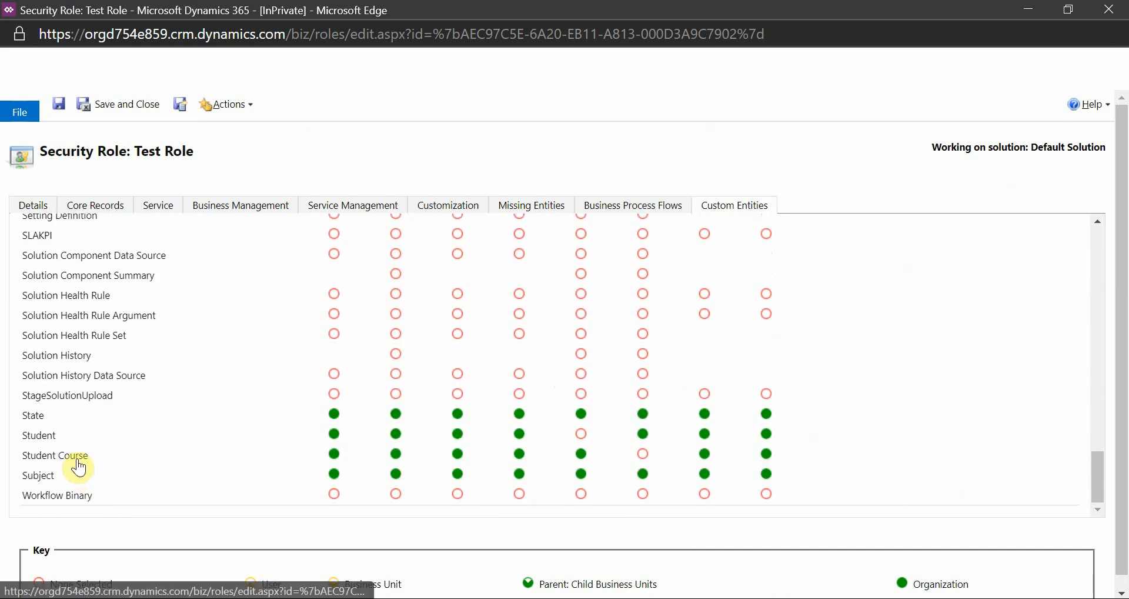
pyautogui.click(643, 453)
pyautogui.click(581, 453)
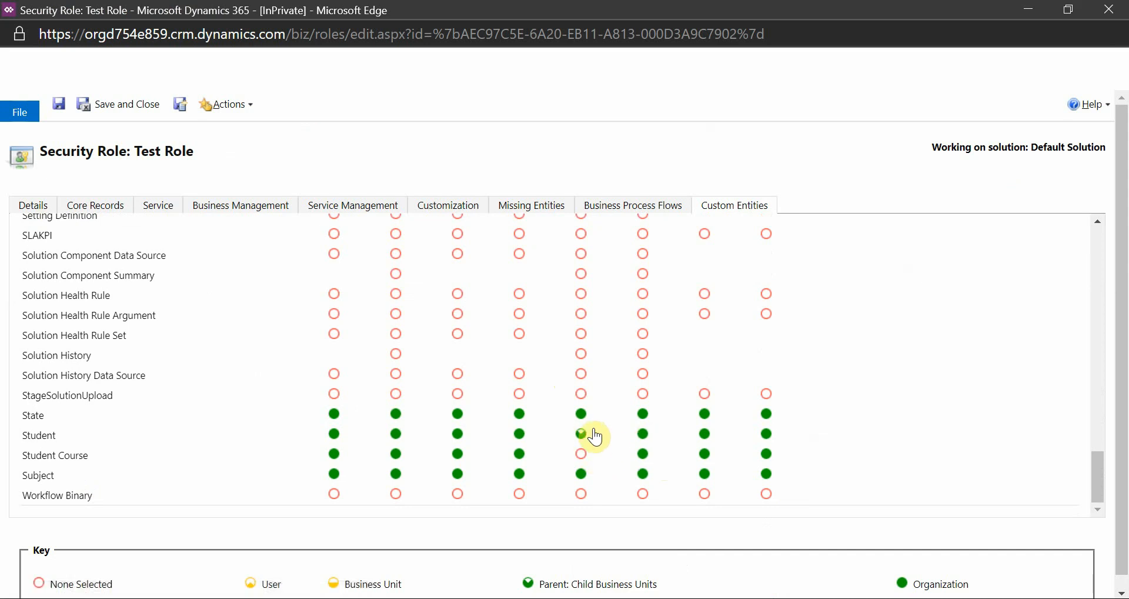
pyautogui.click(629, 433)
pyautogui.scroll(20, 594, 441)
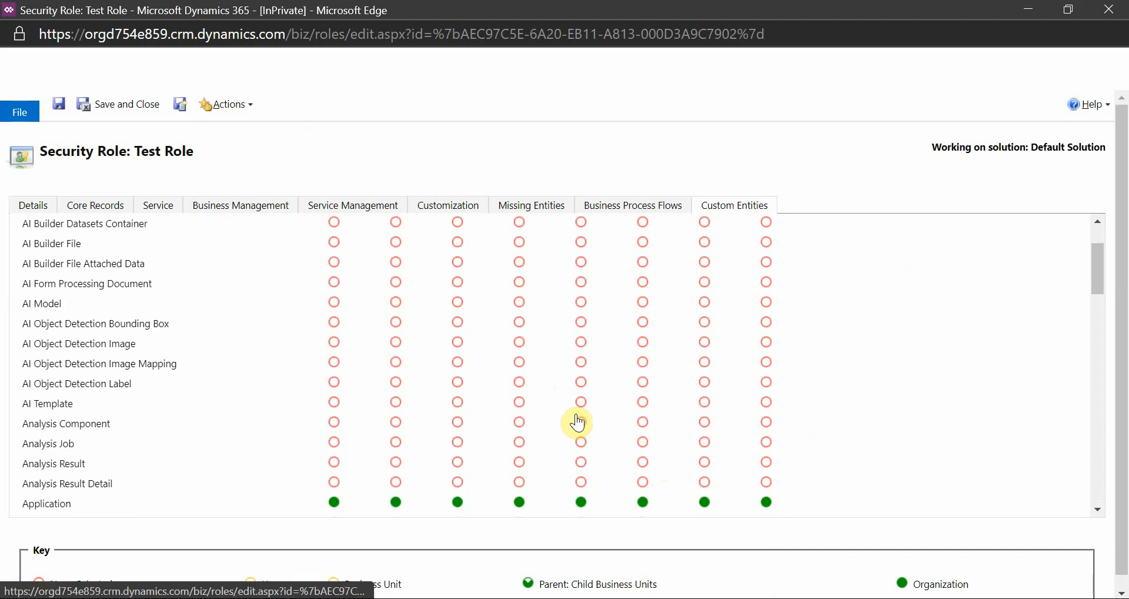
pyautogui.scroll(-10, 580, 402)
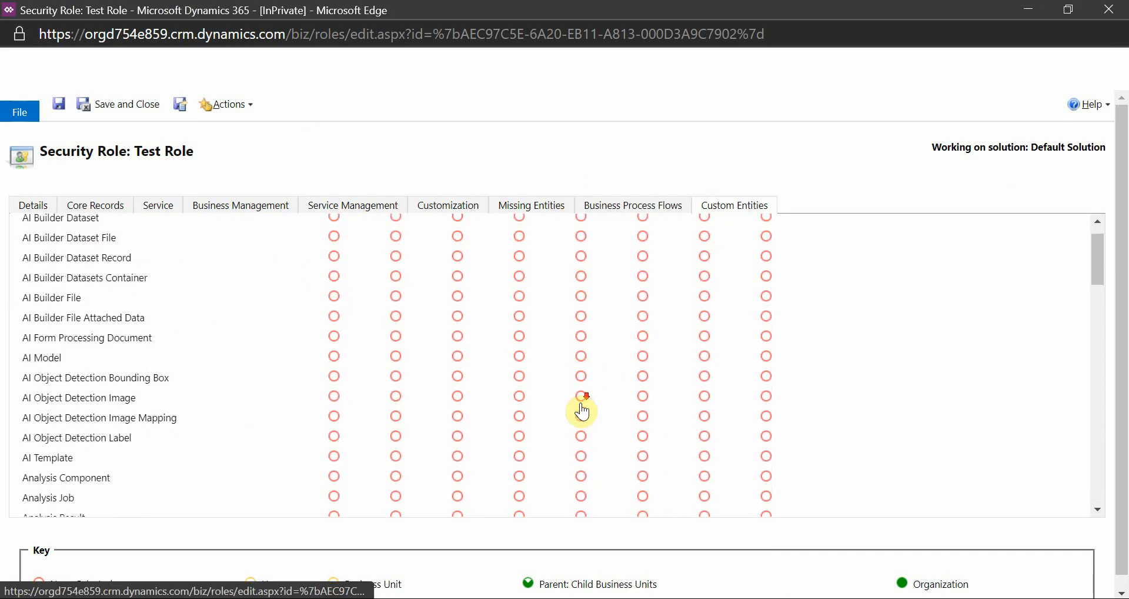
pyautogui.scroll(10, 581, 409)
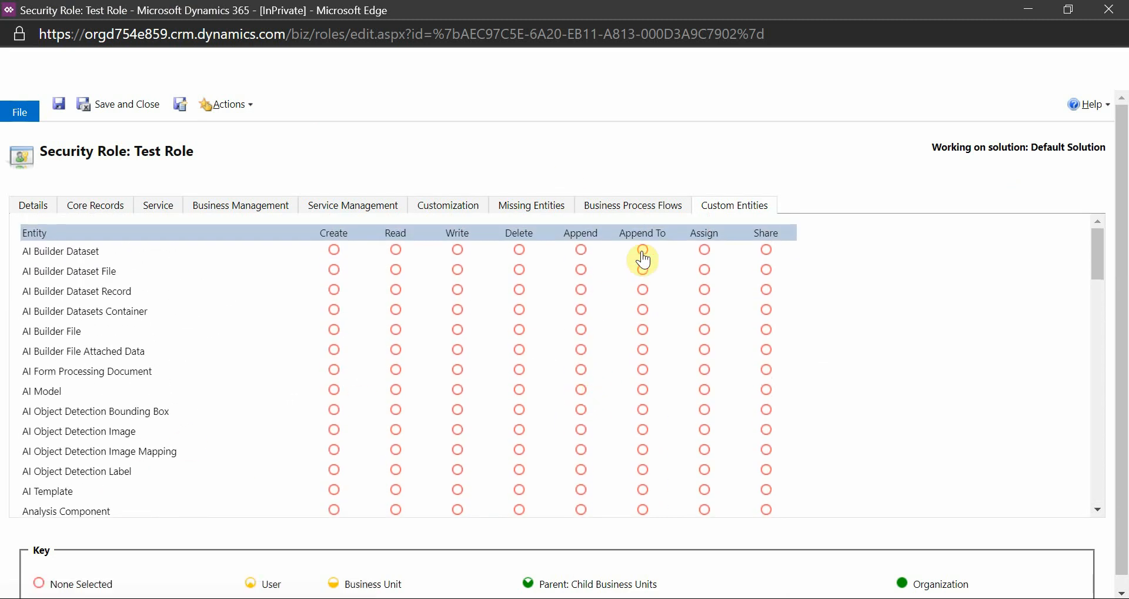
pyautogui.scroll(-20, 643, 442)
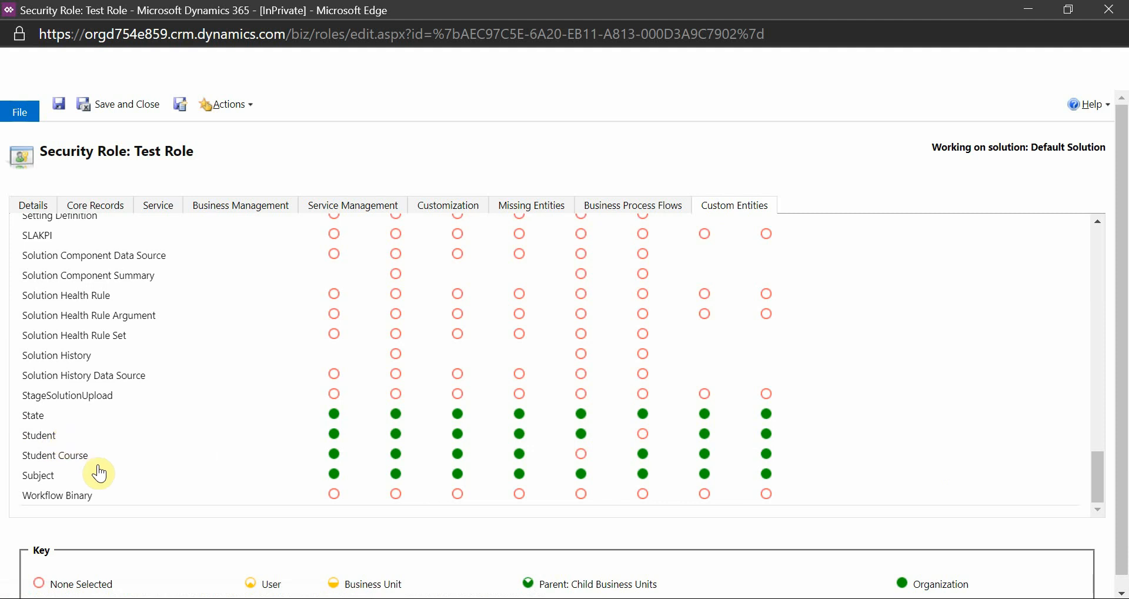
pyautogui.click(59, 104)
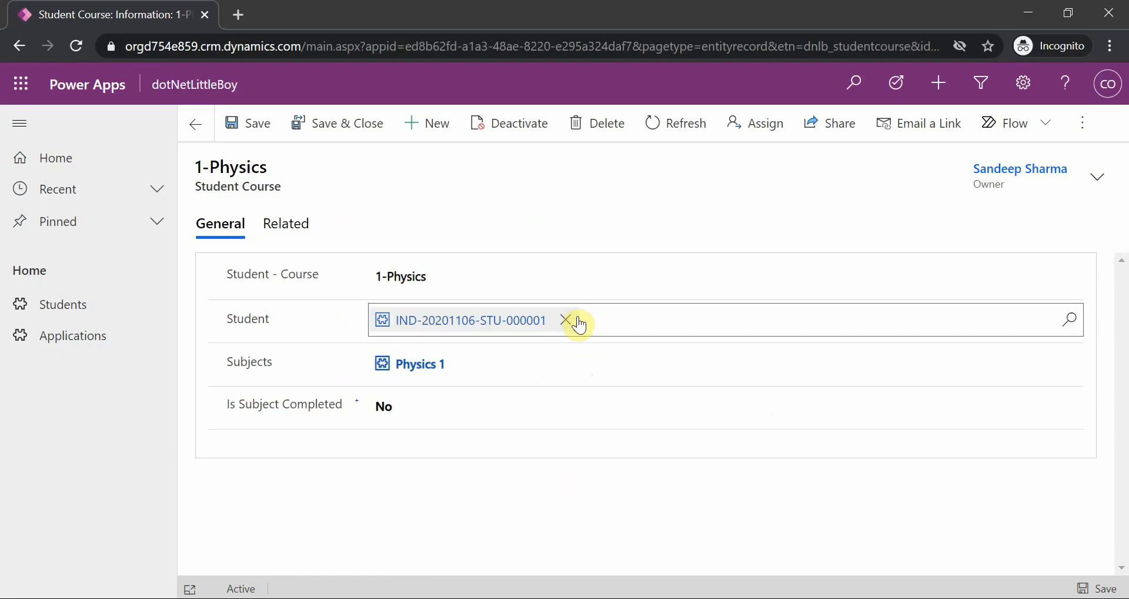
# Test the swapped privileges by clearing and saving the 1-Physics record's Student lookup, and reassigning the same student and saving
pyautogui.click(568, 321)
pyautogui.click(1090, 589)
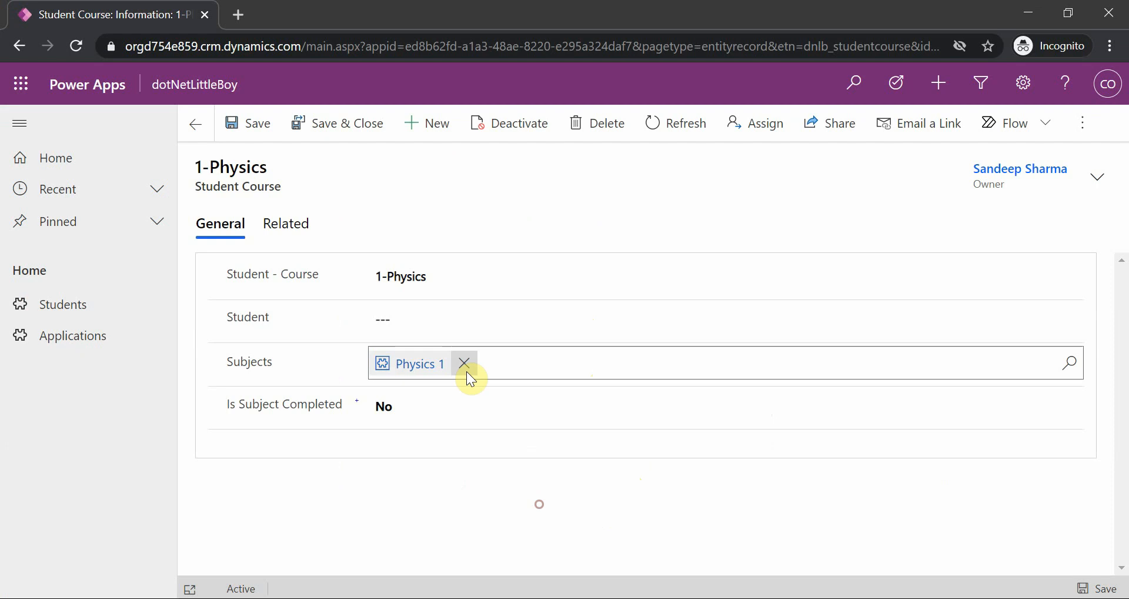
pyautogui.click(449, 317)
pyautogui.click(496, 379)
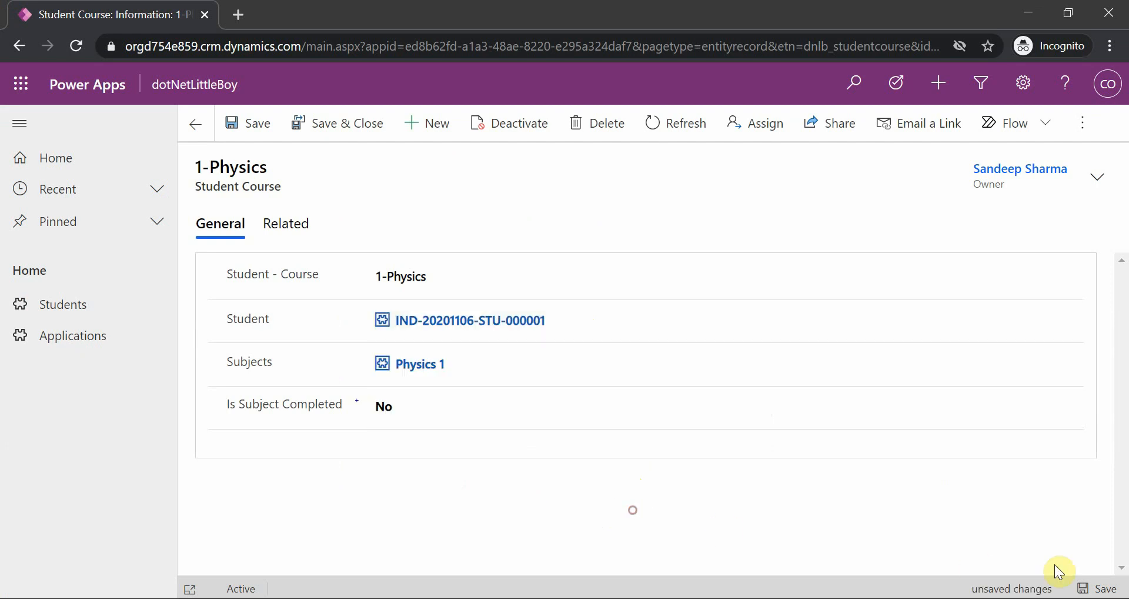
pyautogui.click(1097, 588)
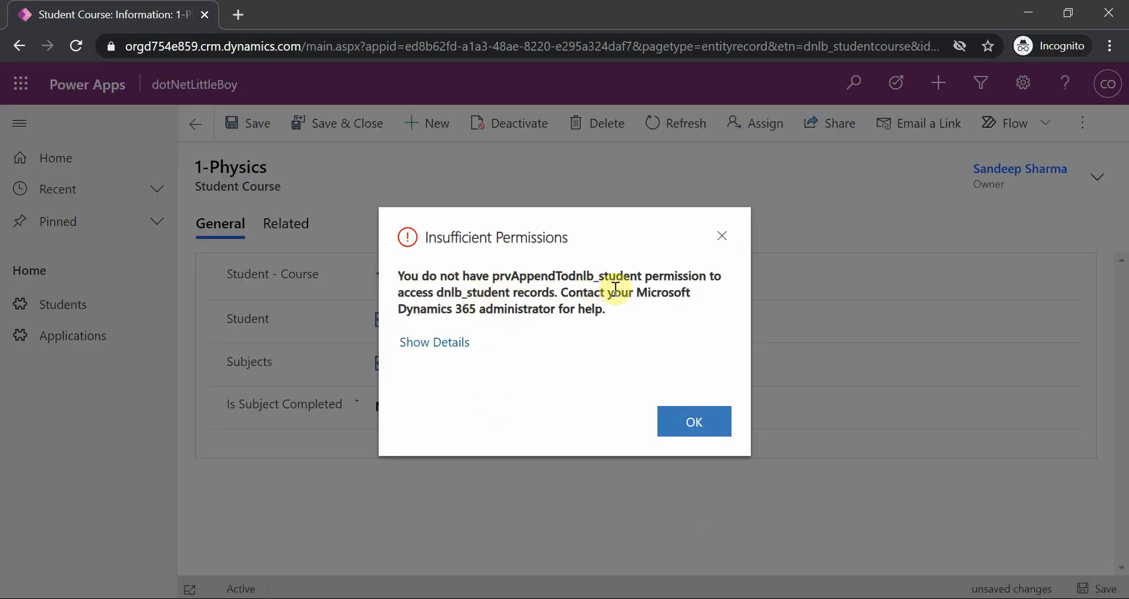
pyautogui.click(693, 425)
# In Test Role, set the Append privilege on Student Course to Organization and save the role
pyautogui.moveTo(707, 557)
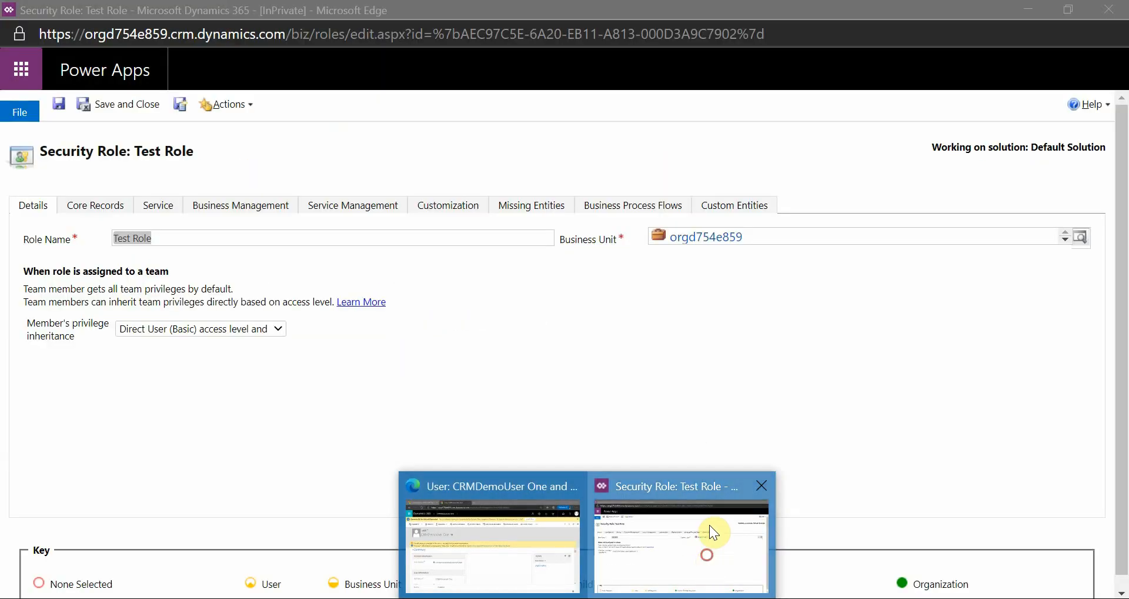
pyautogui.click(710, 525)
pyautogui.click(744, 207)
pyautogui.scroll(-10, 623, 414)
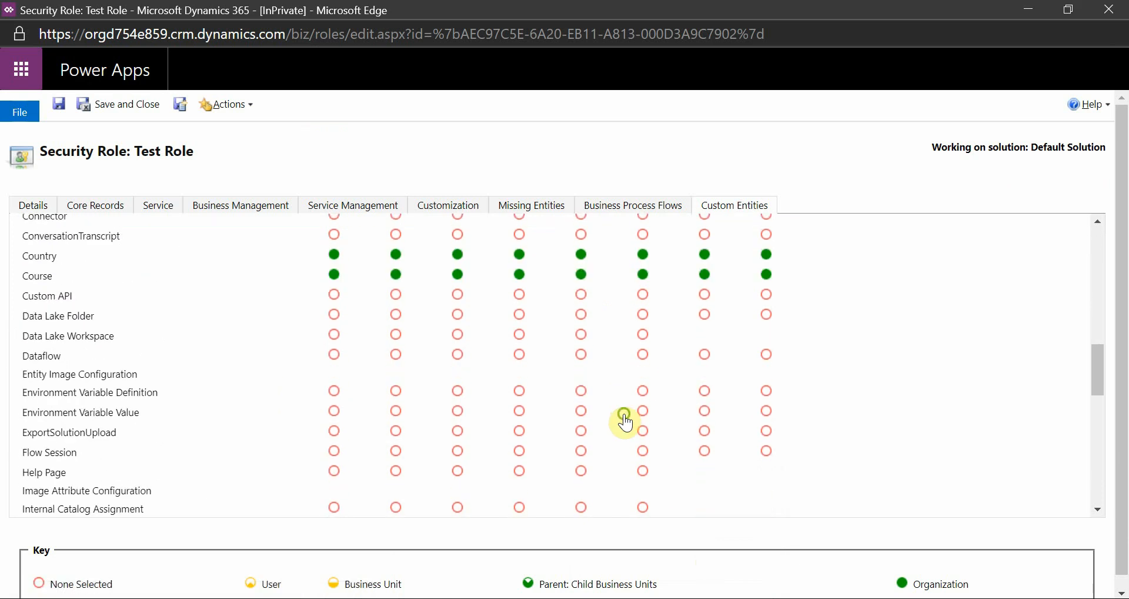
pyautogui.scroll(-8, 624, 420)
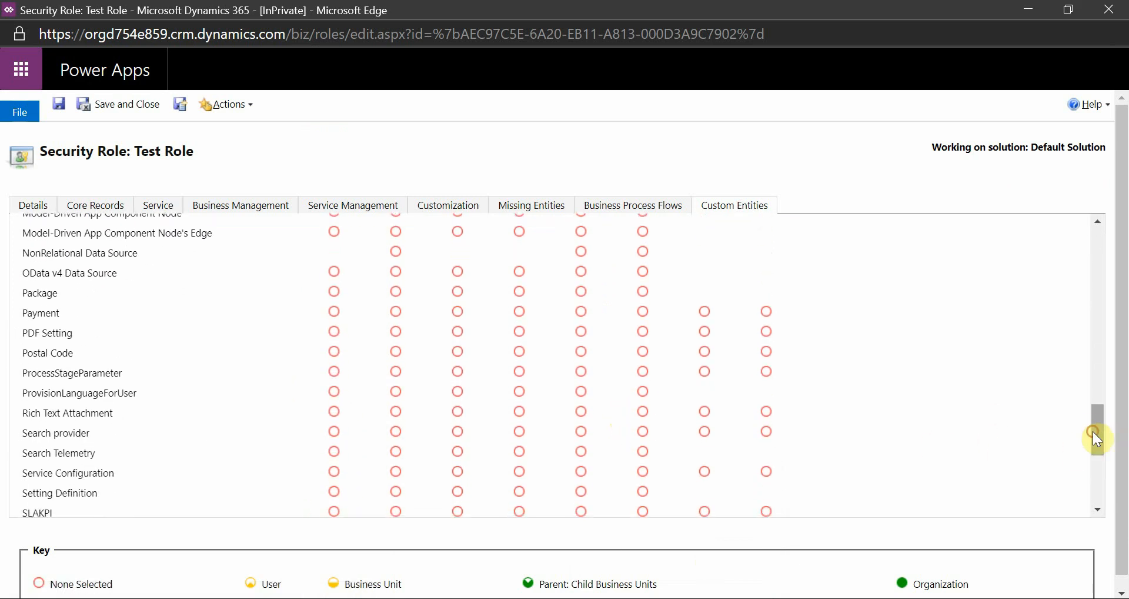
pyautogui.click(1095, 499)
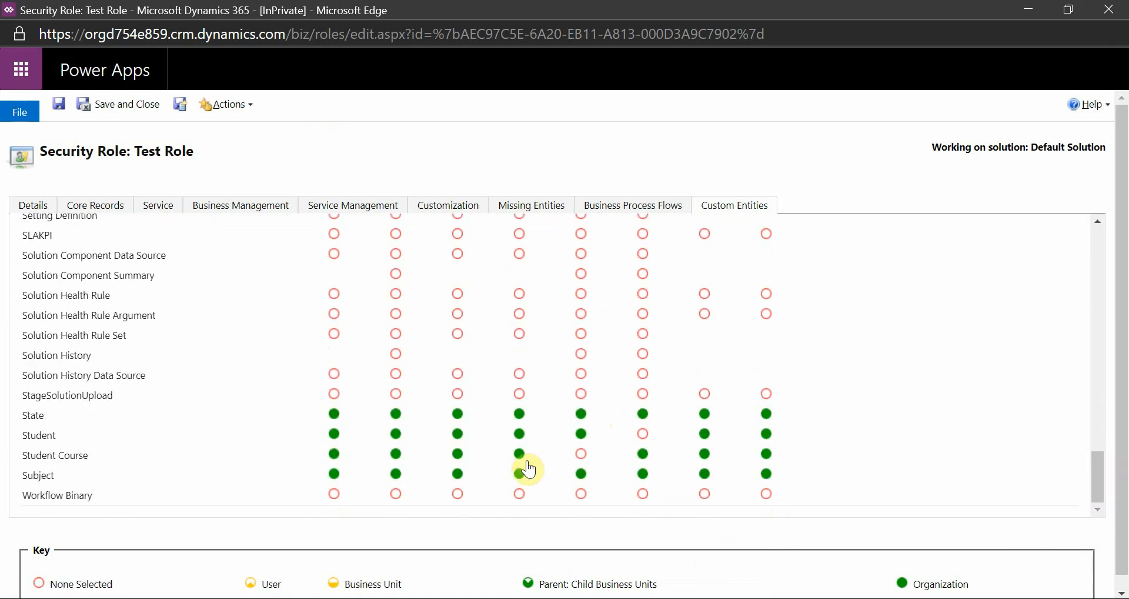
pyautogui.click(599, 456)
pyautogui.click(58, 104)
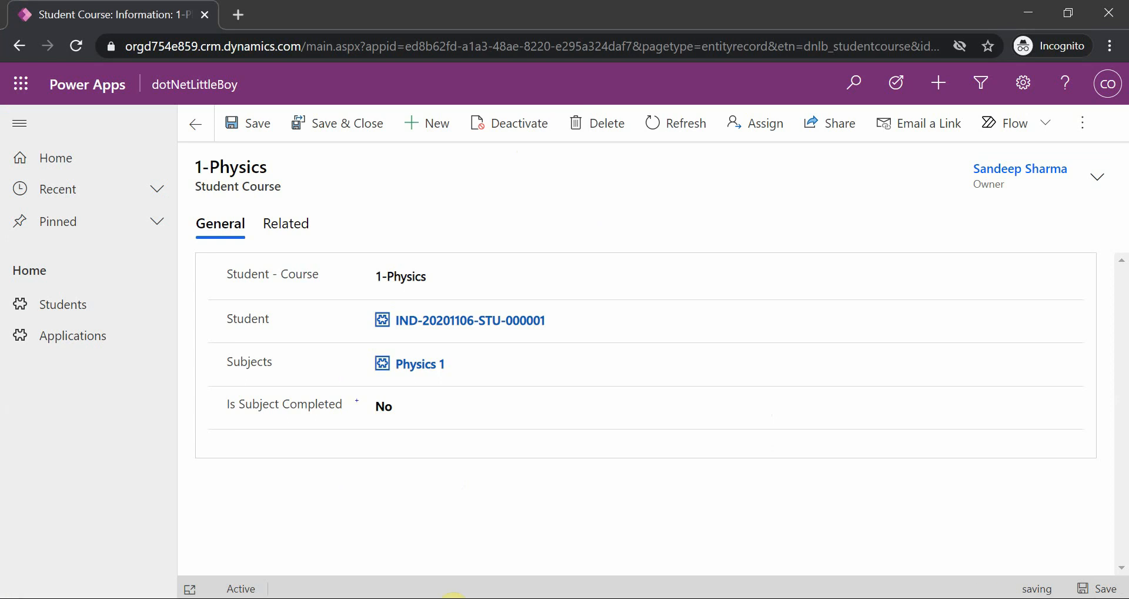
# Retest by clearing and reassigning the Student lookup on 1-Physics, saving each change, and check which privilege and entity the resulting message names
pyautogui.click(566, 321)
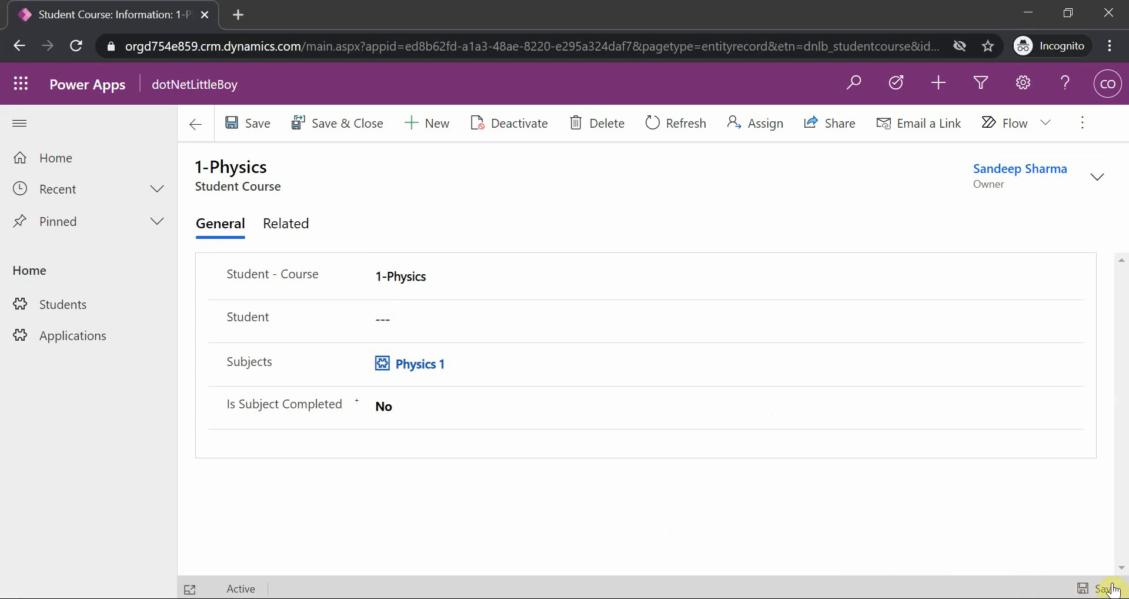
pyautogui.click(428, 320)
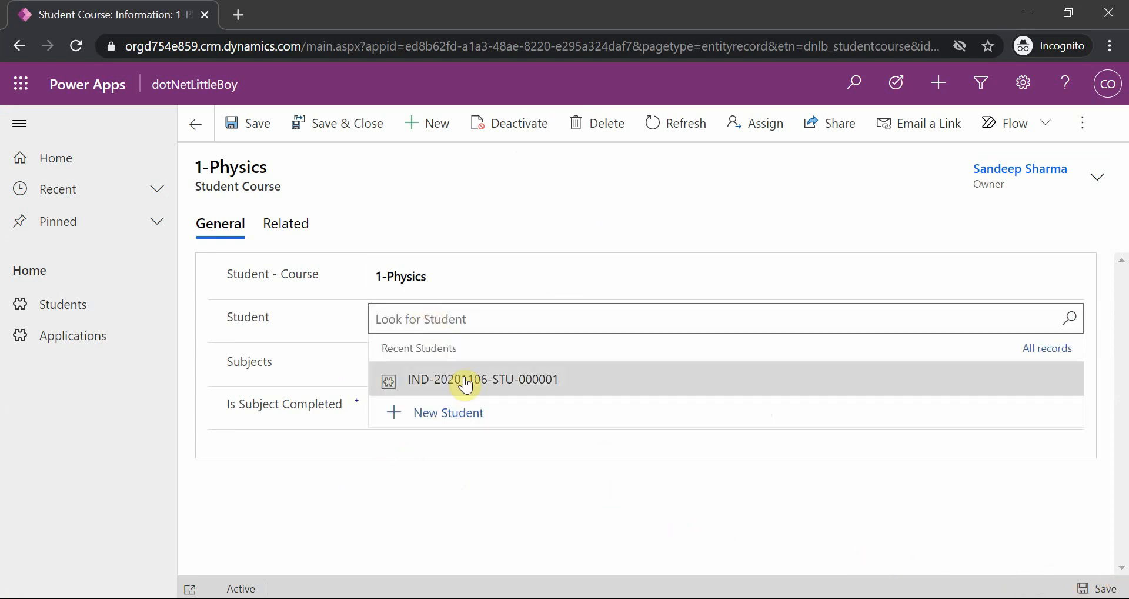
pyautogui.click(486, 383)
pyautogui.click(1076, 590)
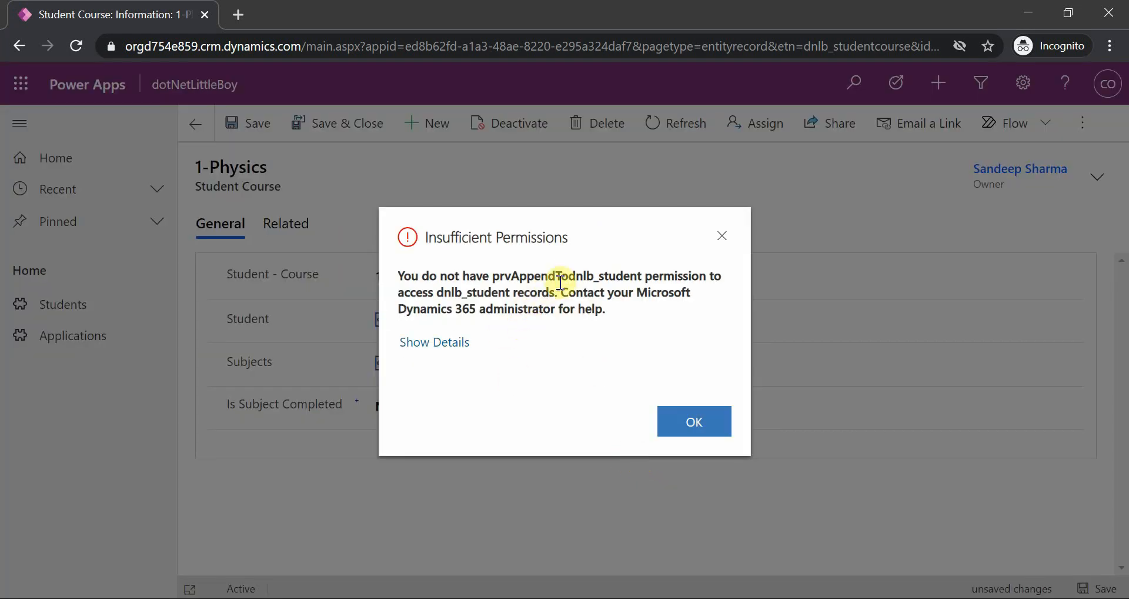
pyautogui.moveTo(576, 275); pyautogui.dragTo(663, 276)
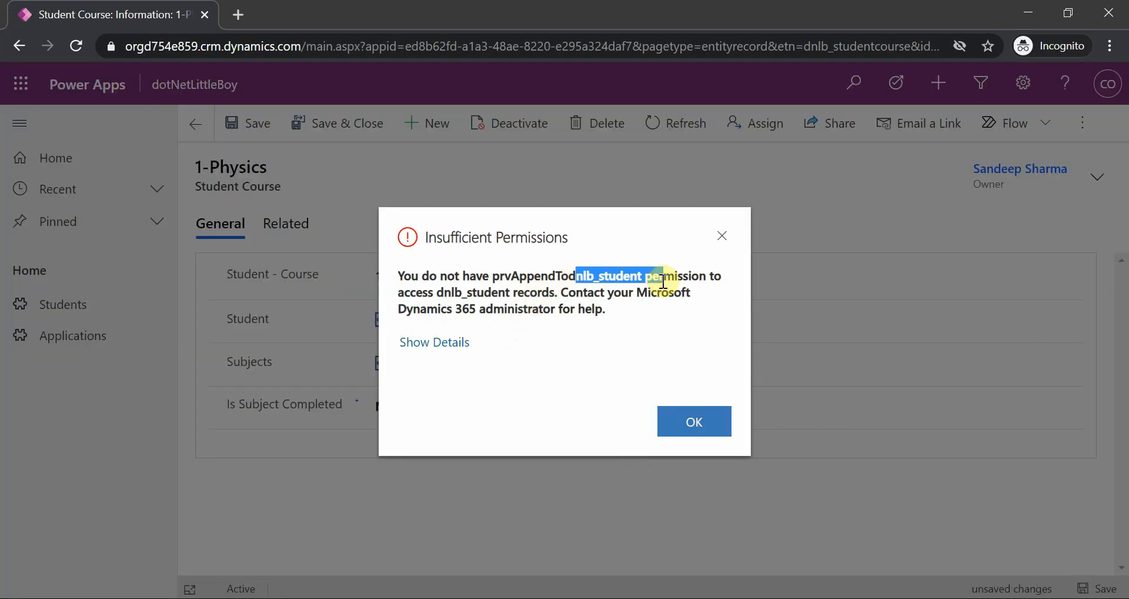
pyautogui.moveTo(437, 293); pyautogui.dragTo(523, 292)
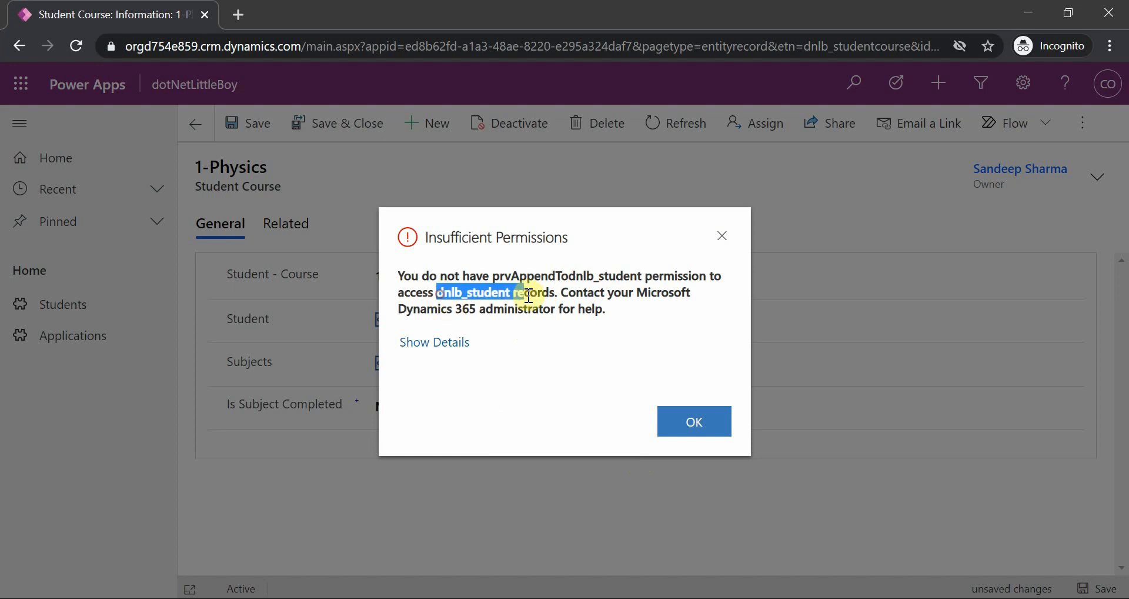
pyautogui.click(514, 274)
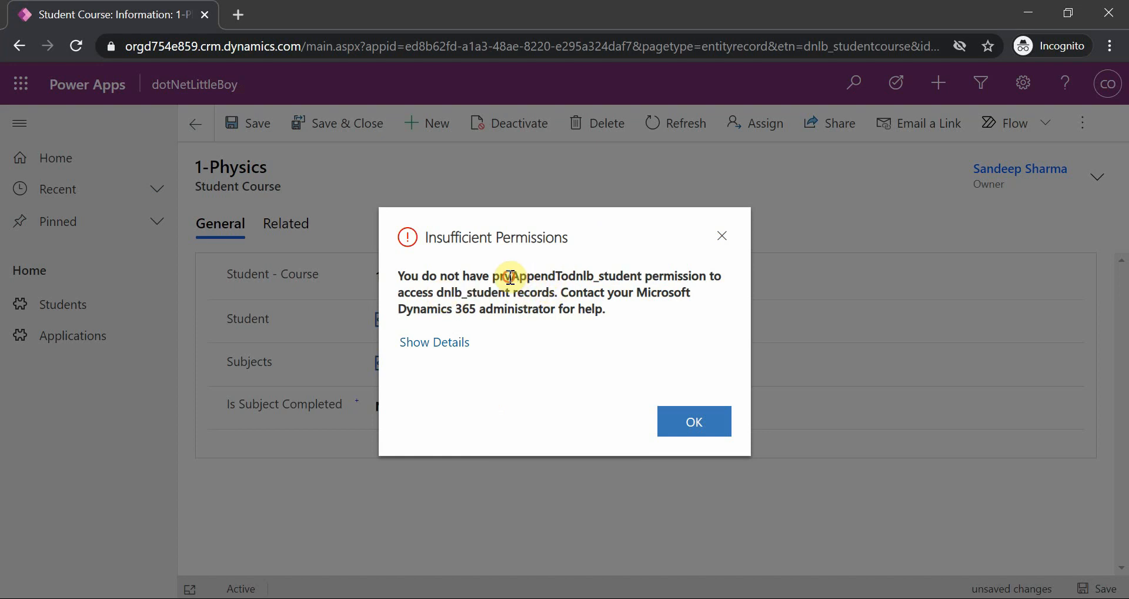
pyautogui.click(683, 423)
# In Test Role, set Append To on Student to Organization and Append on Student Course to None Selected, and save the role
pyautogui.moveTo(587, 598)
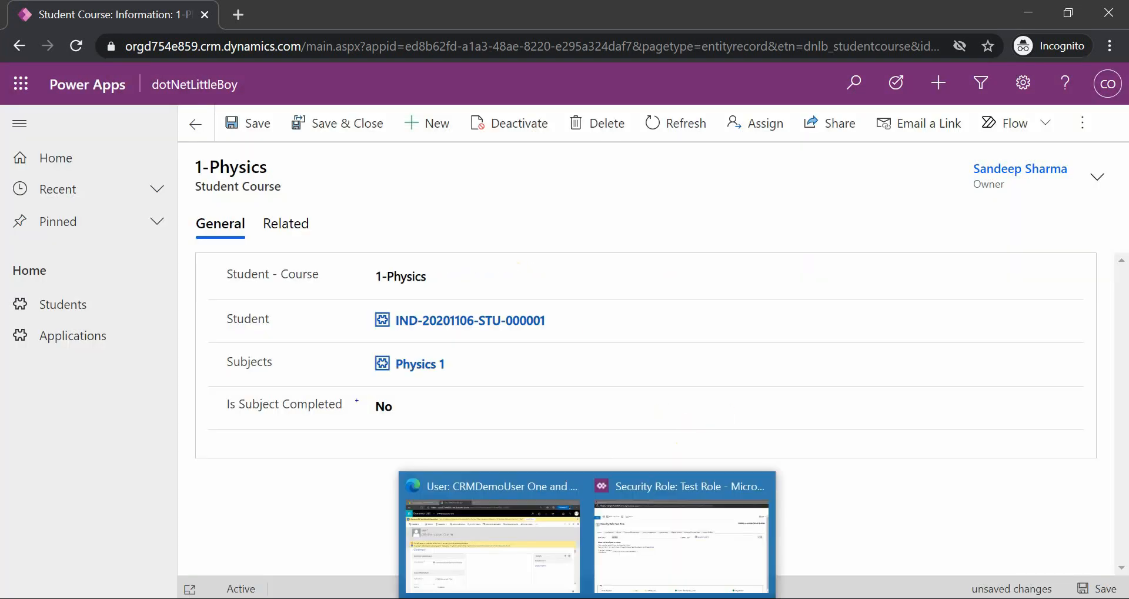
pyautogui.click(682, 547)
pyautogui.click(734, 206)
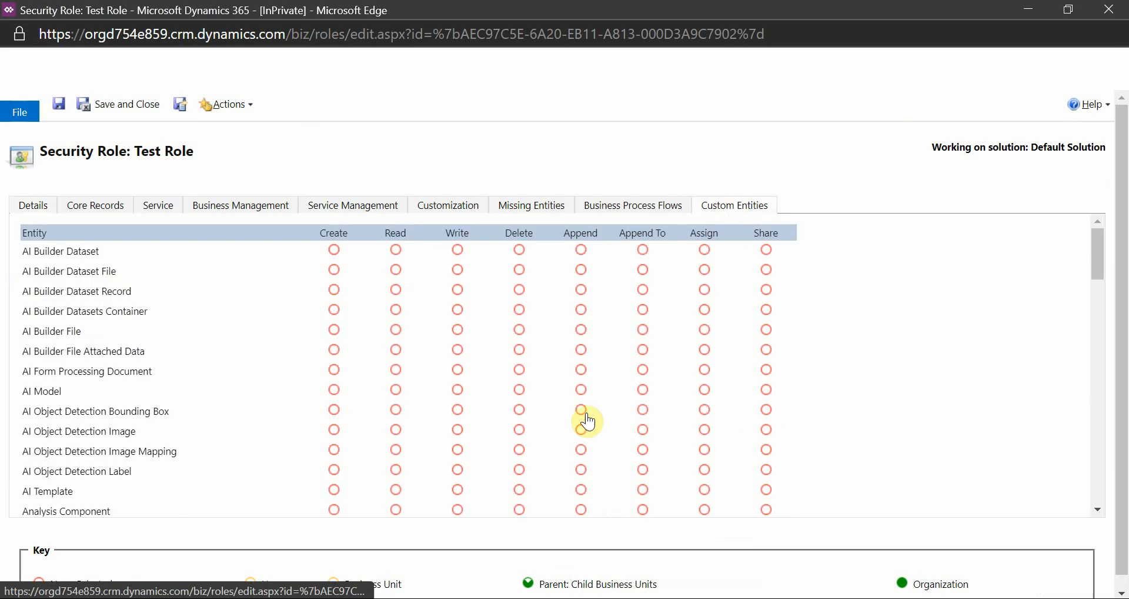
pyautogui.scroll(-5, 588, 427)
pyautogui.scroll(-15, 588, 426)
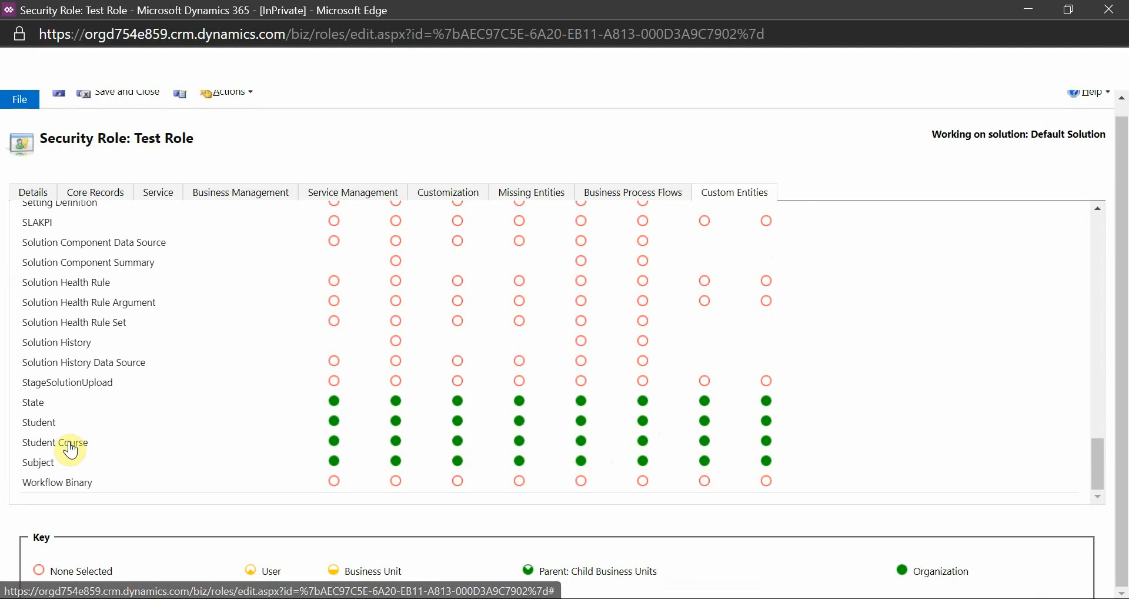
pyautogui.click(590, 440)
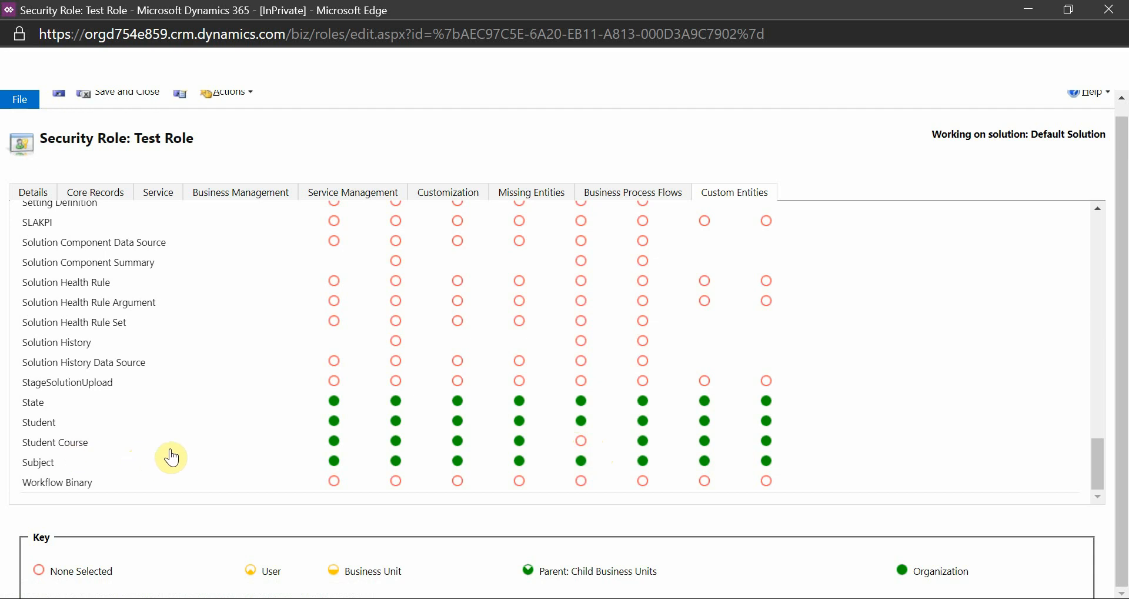
pyautogui.scroll(1, 79, 190)
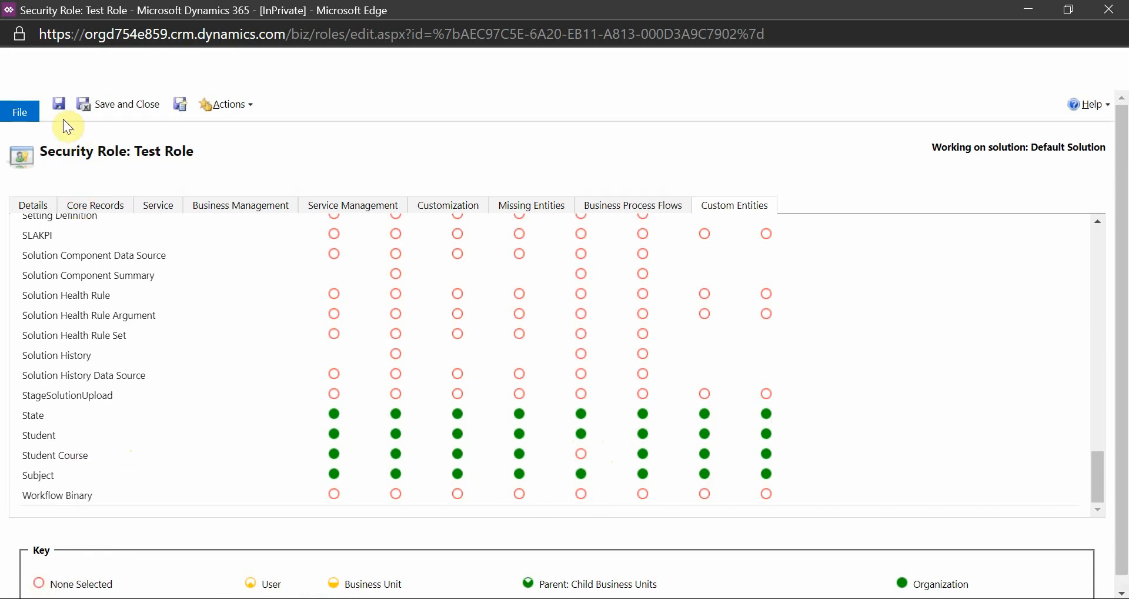
pyautogui.click(60, 93)
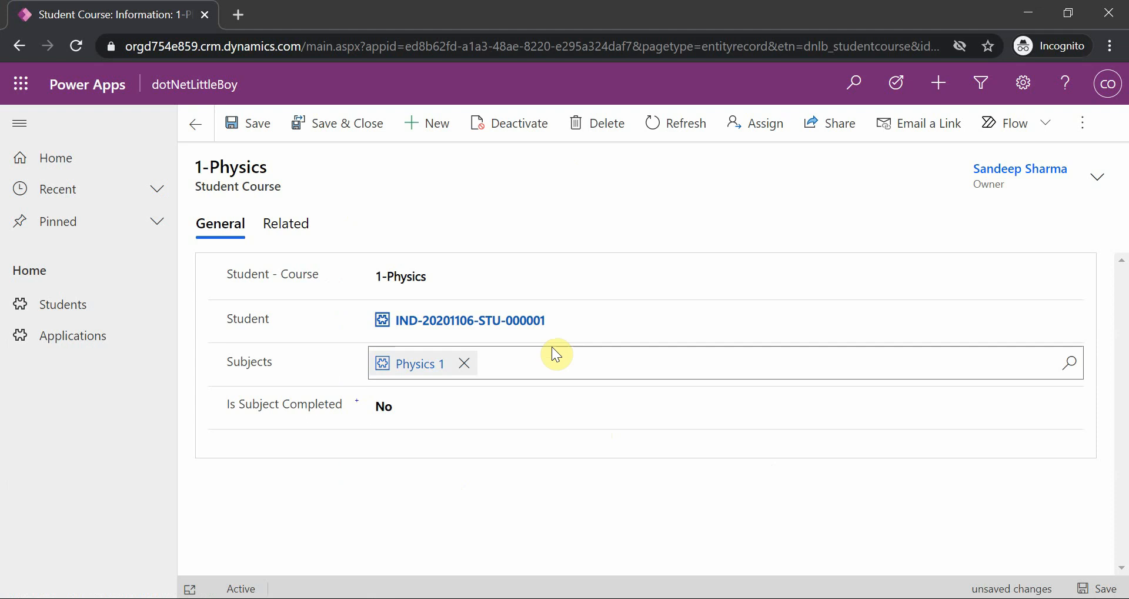
# Test the role without Append on Student Course by clearing and reassigning the 1-Physics Student lookup with saves, and check the privilege named in the message
pyautogui.click(556, 319)
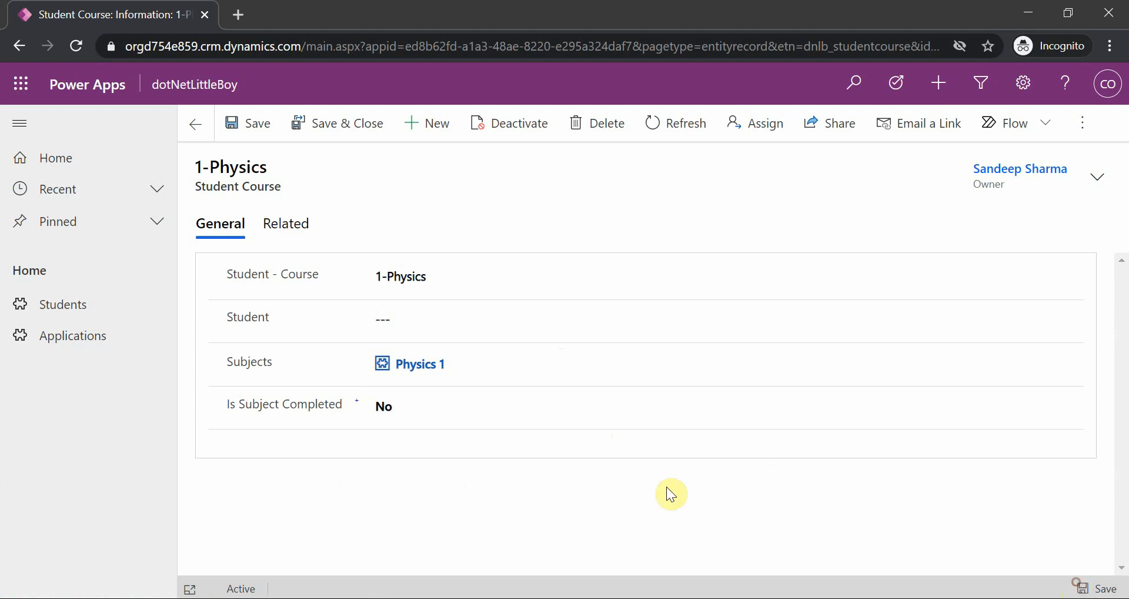
pyautogui.click(411, 318)
pyautogui.click(438, 373)
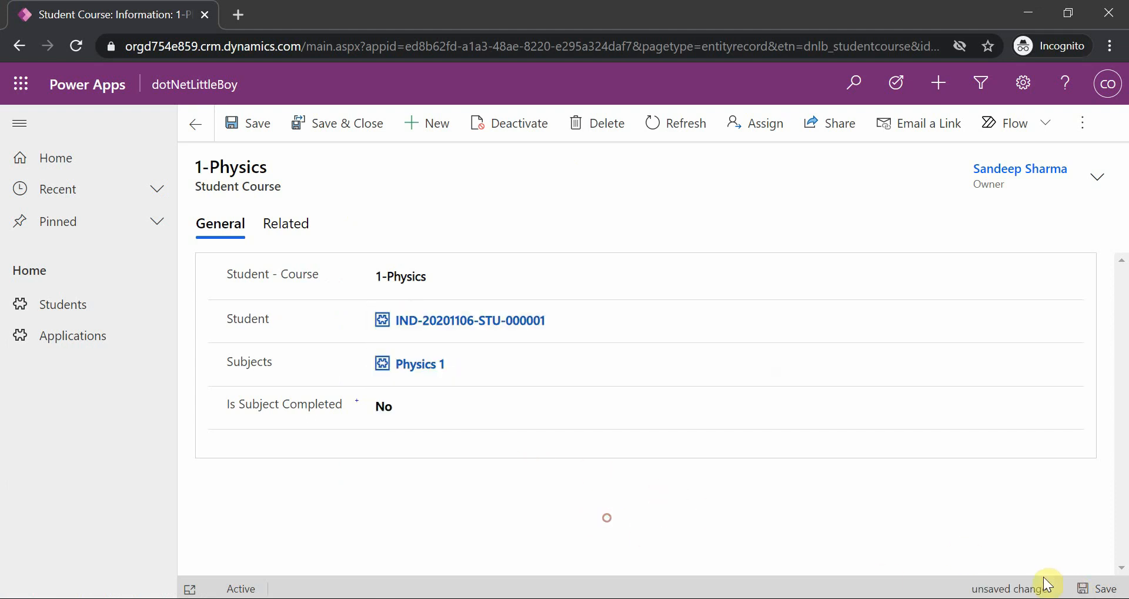
pyautogui.click(1096, 588)
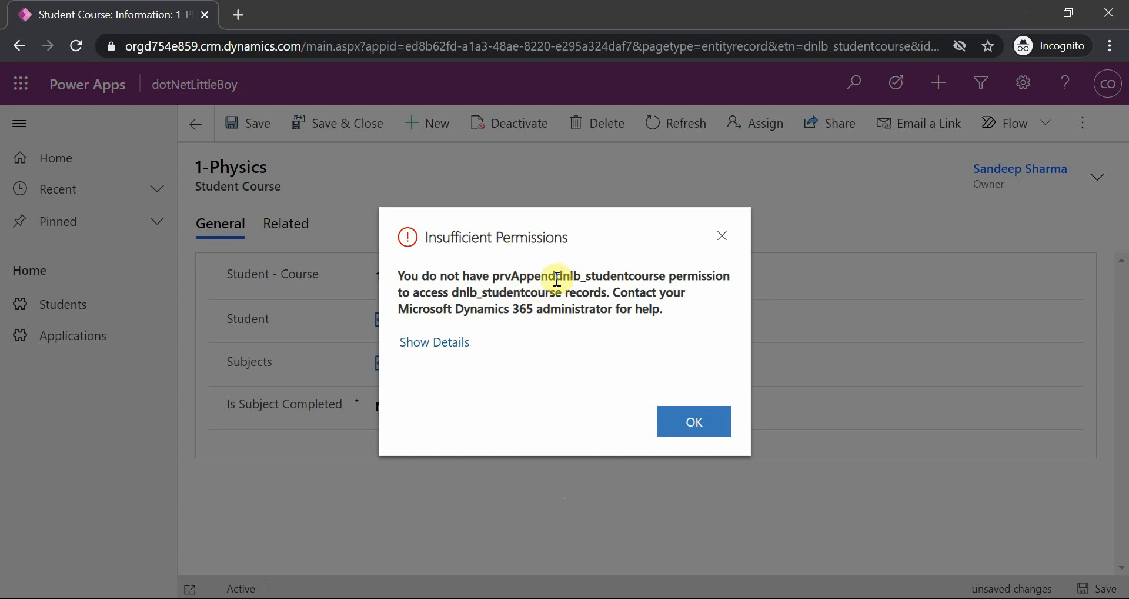
pyautogui.moveTo(557, 277); pyautogui.dragTo(663, 278)
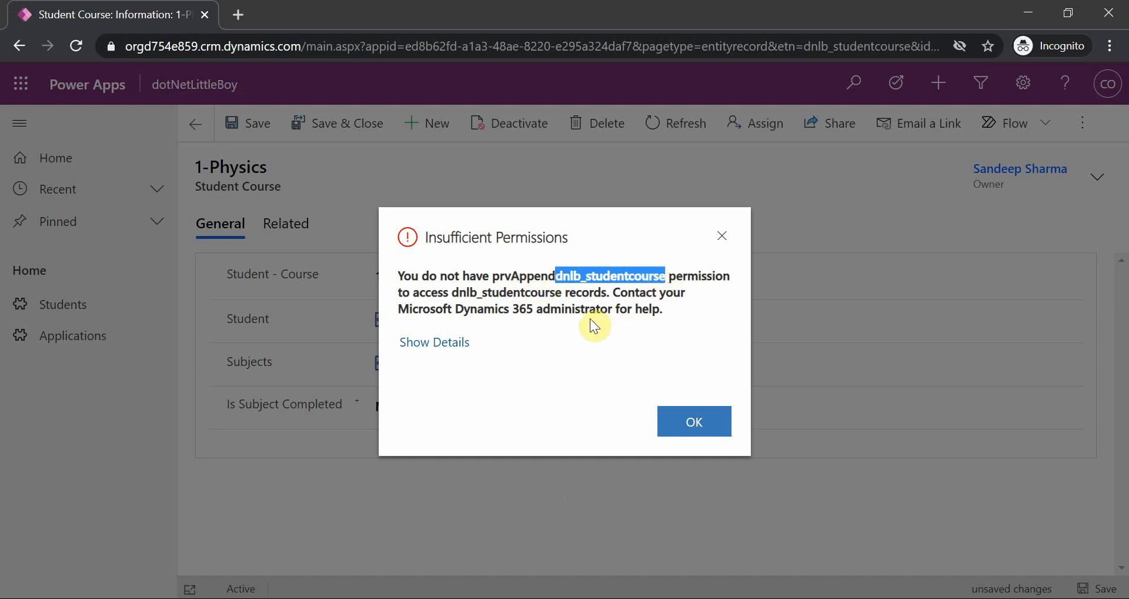
# Dismiss the permissions message on 1-Physics and, in Test Role, set the Append privilege on Student Course to Organization
pyautogui.click(653, 413)
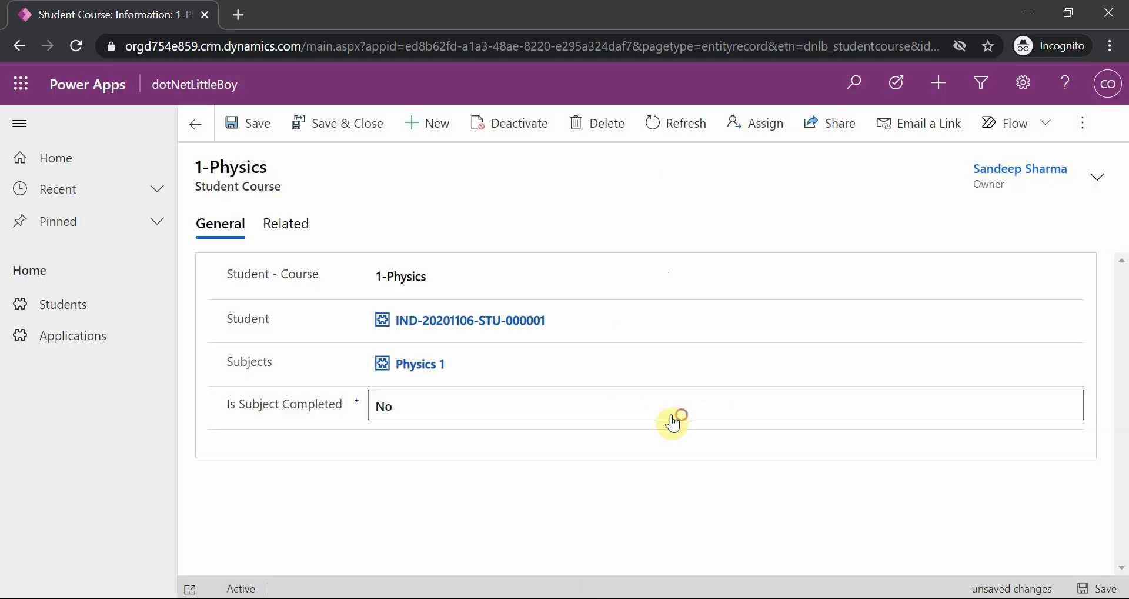
pyautogui.click(663, 574)
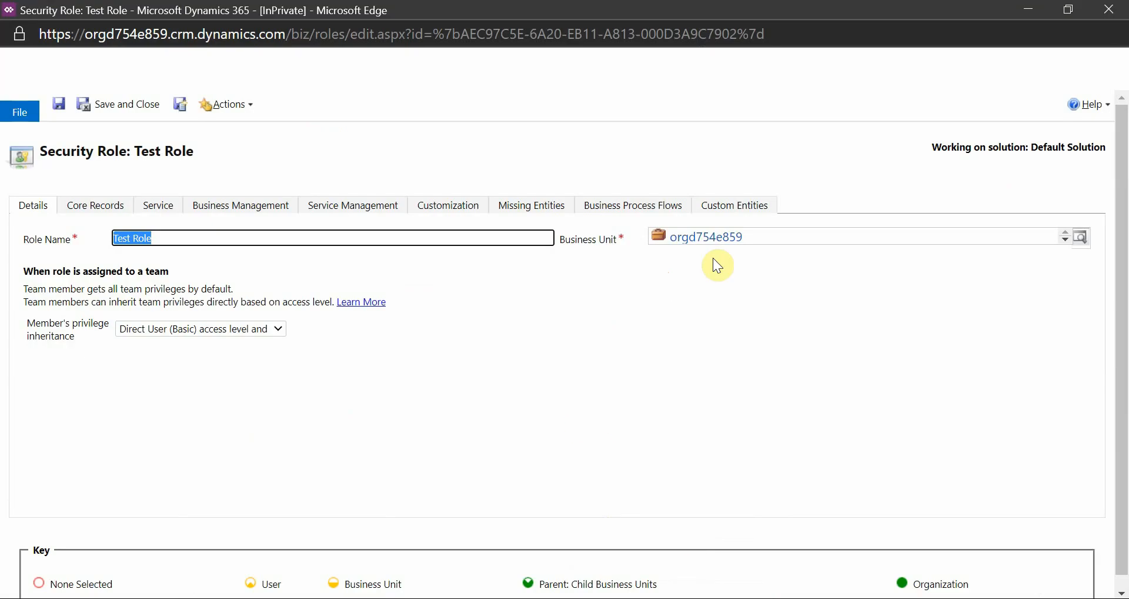
pyautogui.click(735, 205)
pyautogui.scroll(-10, 685, 456)
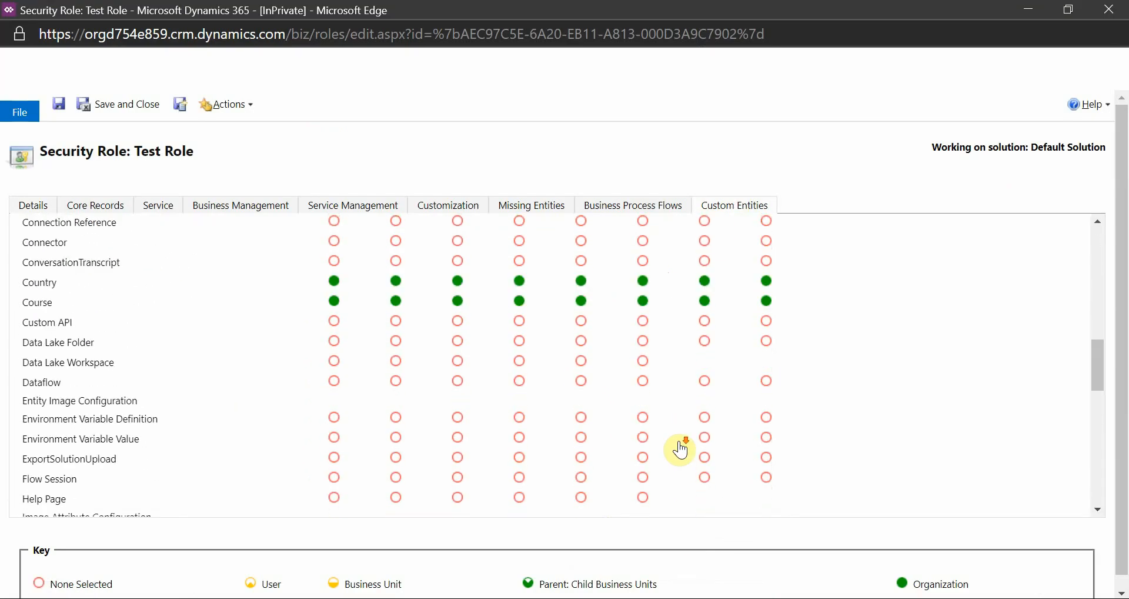
pyautogui.scroll(-14, 679, 443)
pyautogui.click(592, 456)
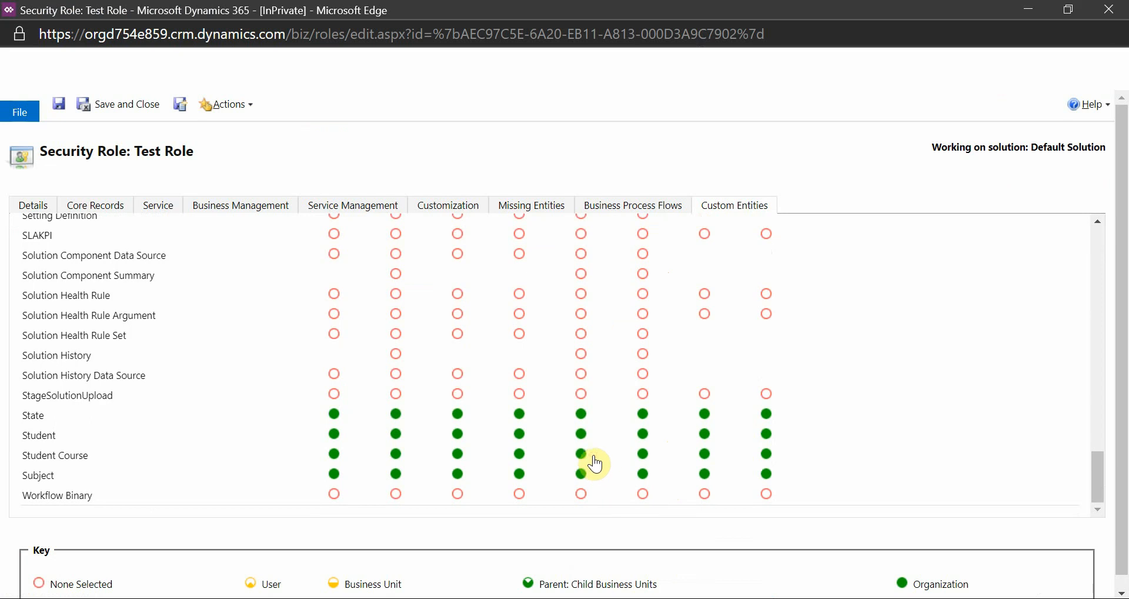
# Set Append on Student and Append To on Student Course to None Selected, and save the role
pyautogui.click(584, 435)
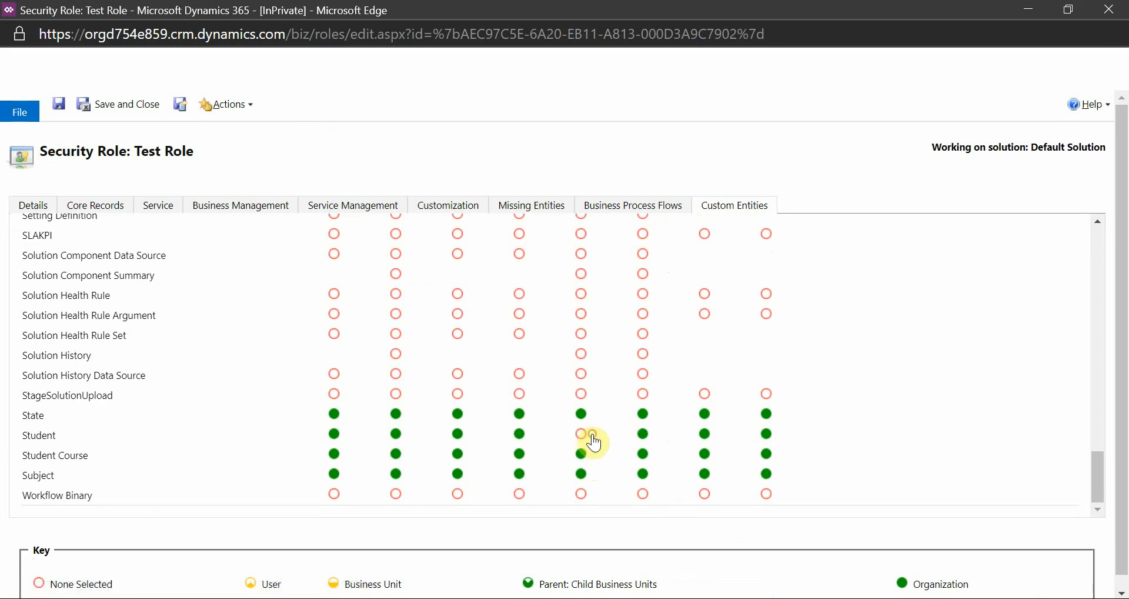
pyautogui.click(643, 461)
pyautogui.click(57, 106)
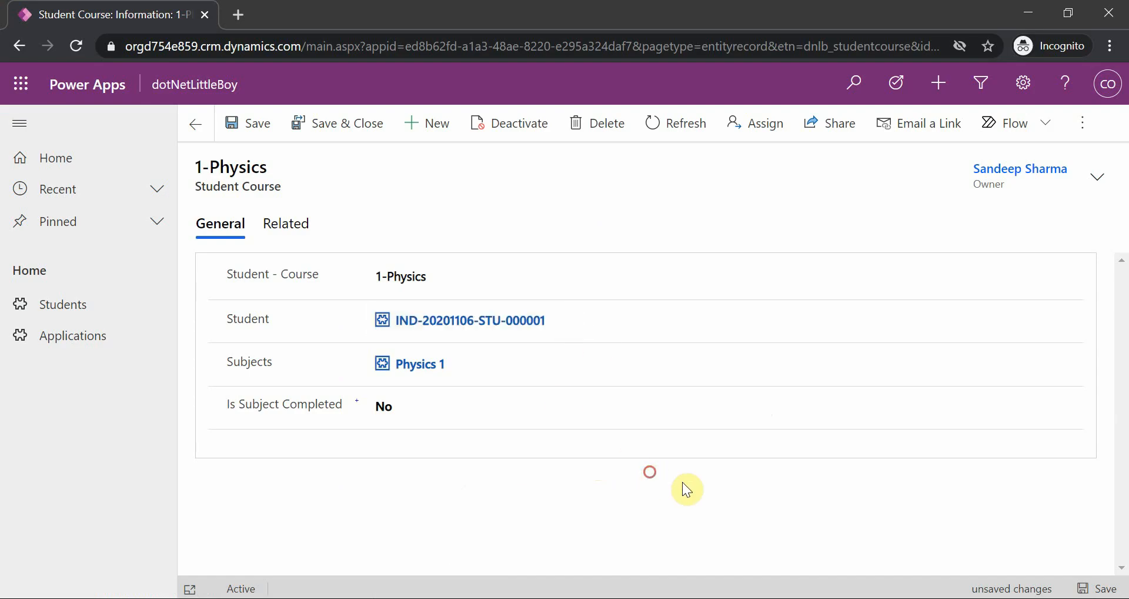
# Retest the role by saving the 1-Physics record with its reassigned Student lookup
pyautogui.click(1121, 590)
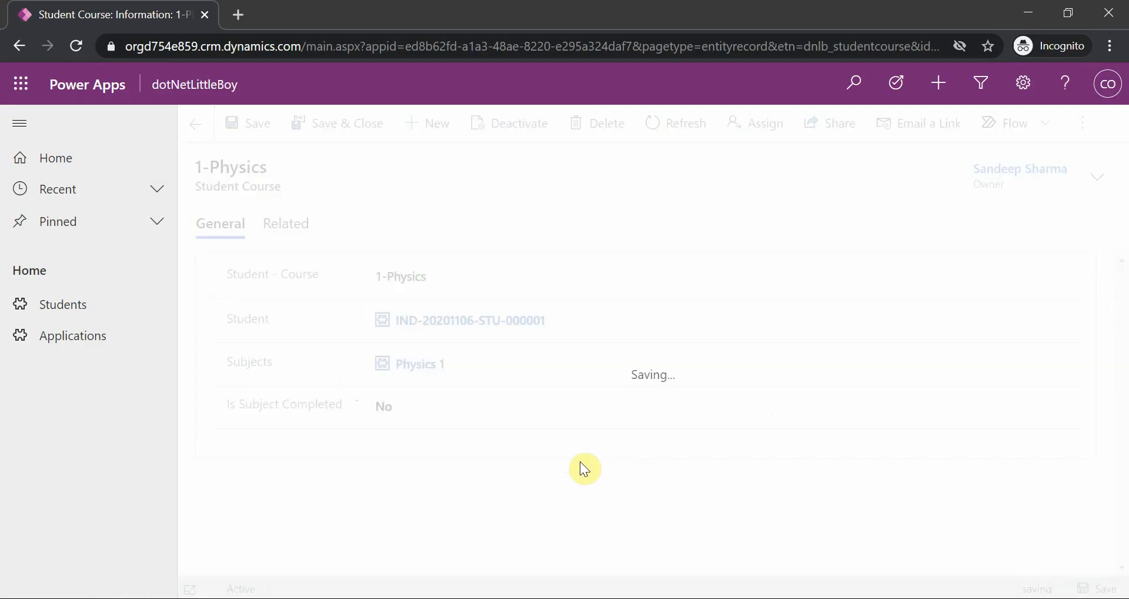